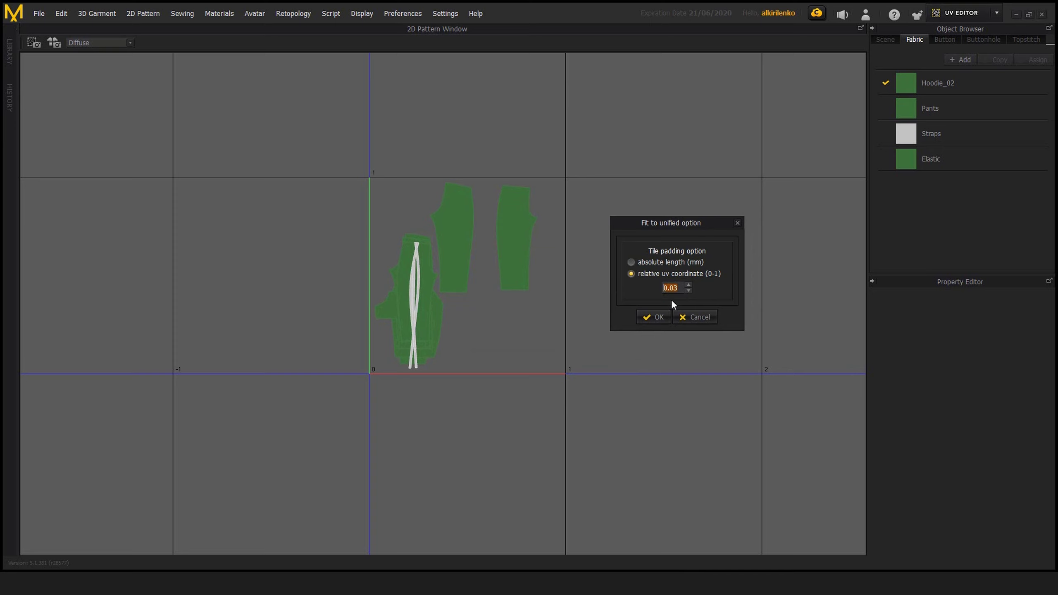
Set the relative UV coordinate tile padding to 0.01 and apply the fit to the unified 0-1 tile
left_click(688, 291)
left_click(688, 291)
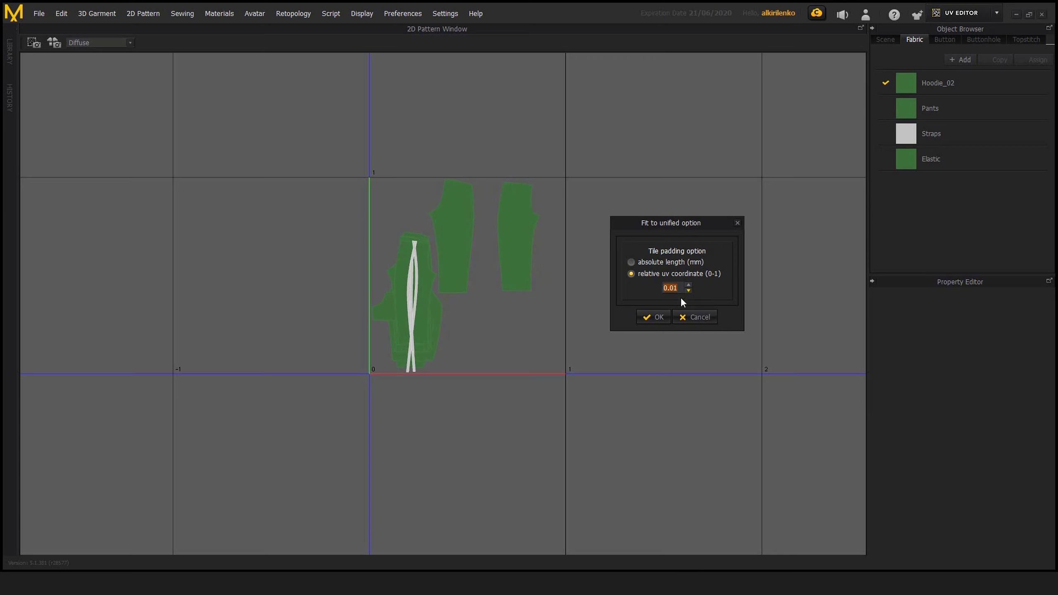
left_click(654, 316)
scroll(543, 270, "up", 2)
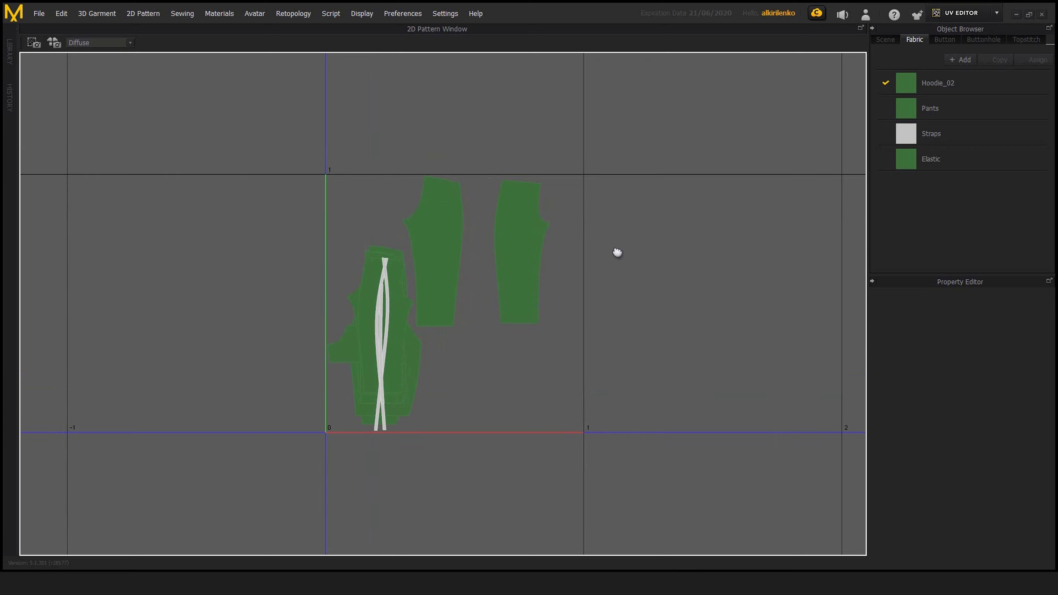
right_click(655, 231)
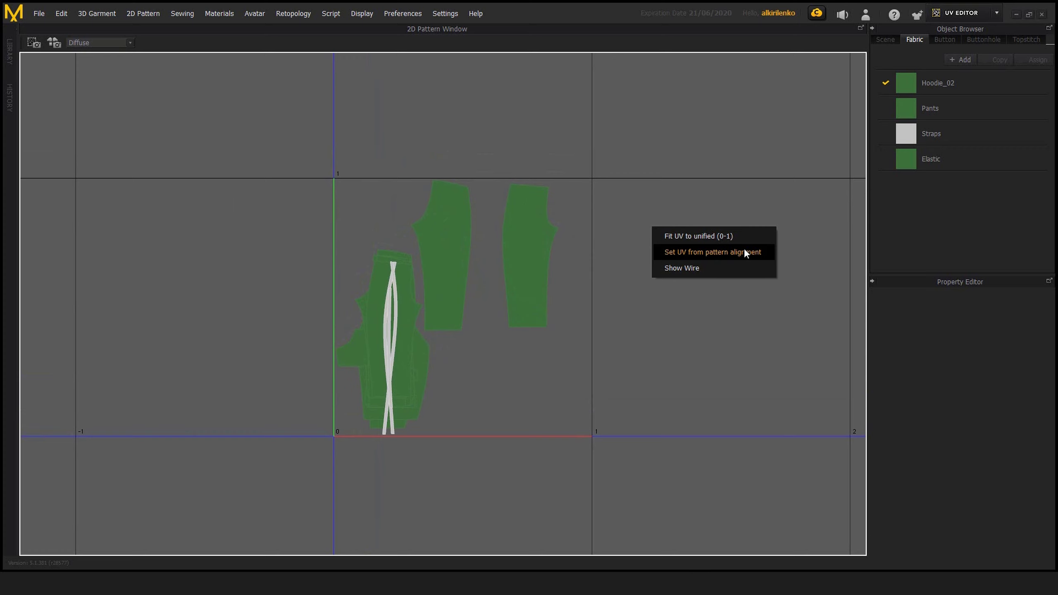
middle_click_drag(612, 276, 626, 301)
scroll(637, 292, "down", 2)
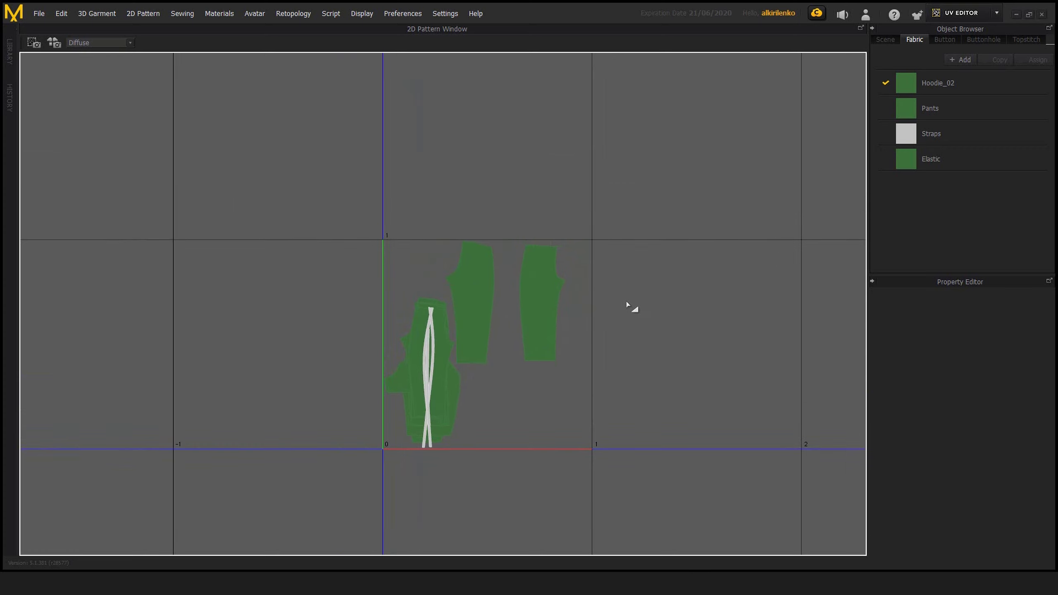
Switch to the Simulation workspace to view the 2D pattern arrangement of the hoodie and pants
left_click(992, 18)
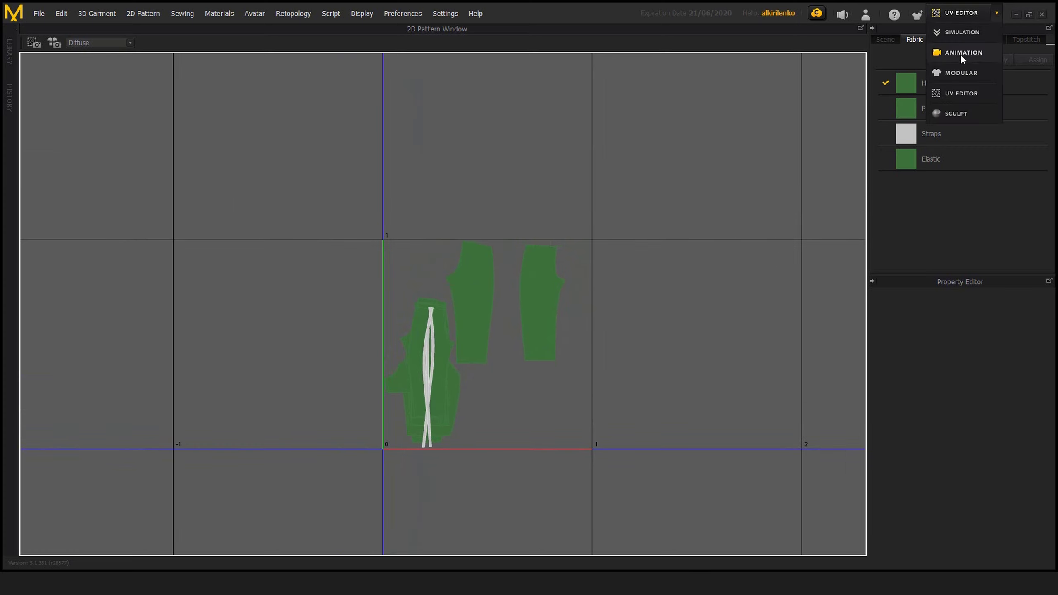
left_click(958, 34)
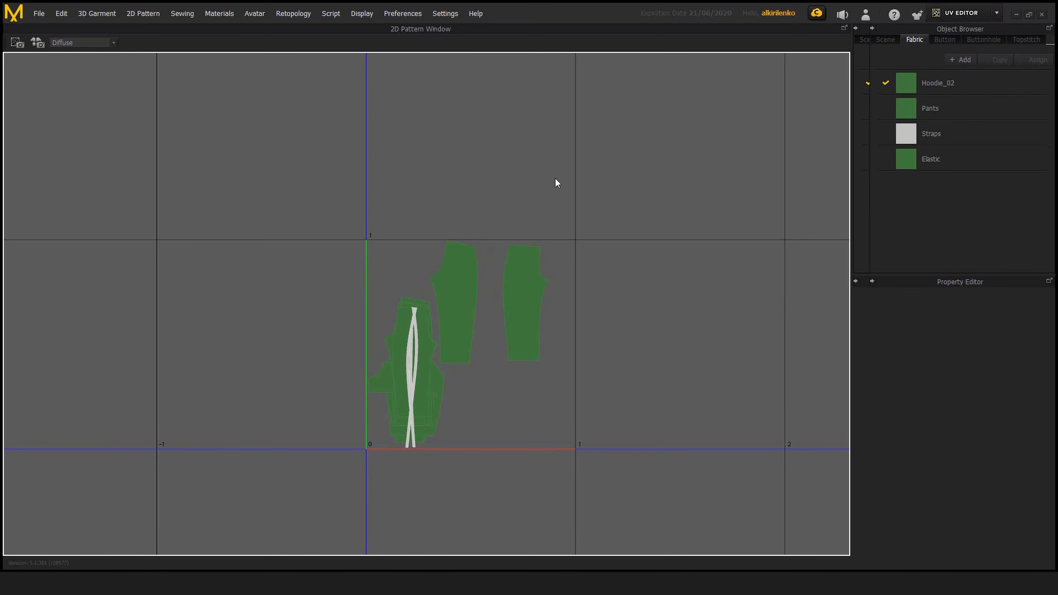
middle_click_drag(635, 219, 619, 250)
scroll(635, 208, "down", 5)
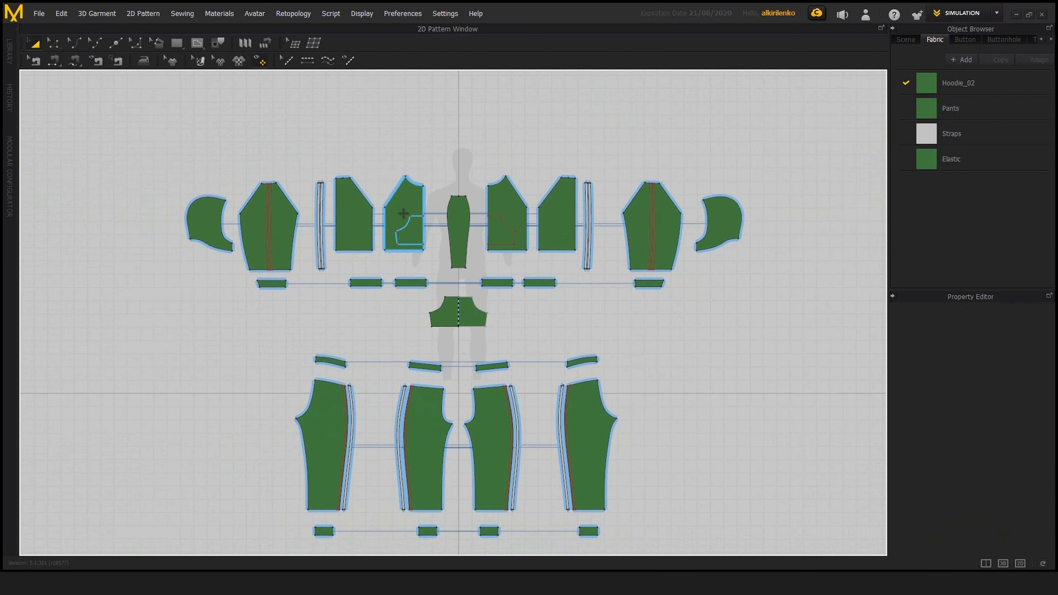
middle_click_drag(403, 213, 413, 197)
Select all hoodie and pants pattern pieces together to review their arrangement, and clear the selection
left_click_drag(178, 112, 787, 537)
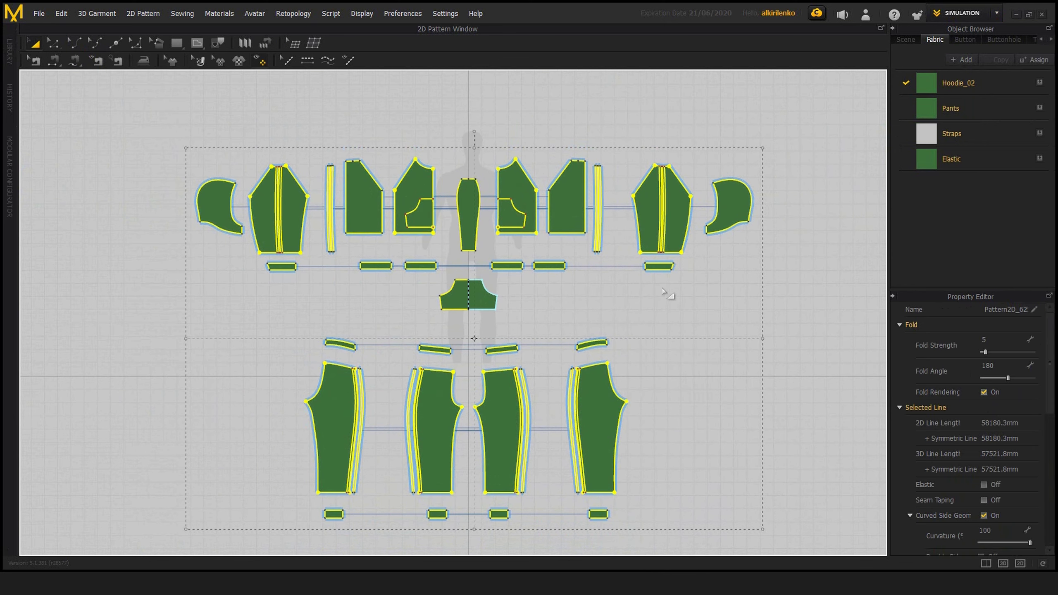
left_click(526, 297)
middle_click_drag(526, 299, 542, 288)
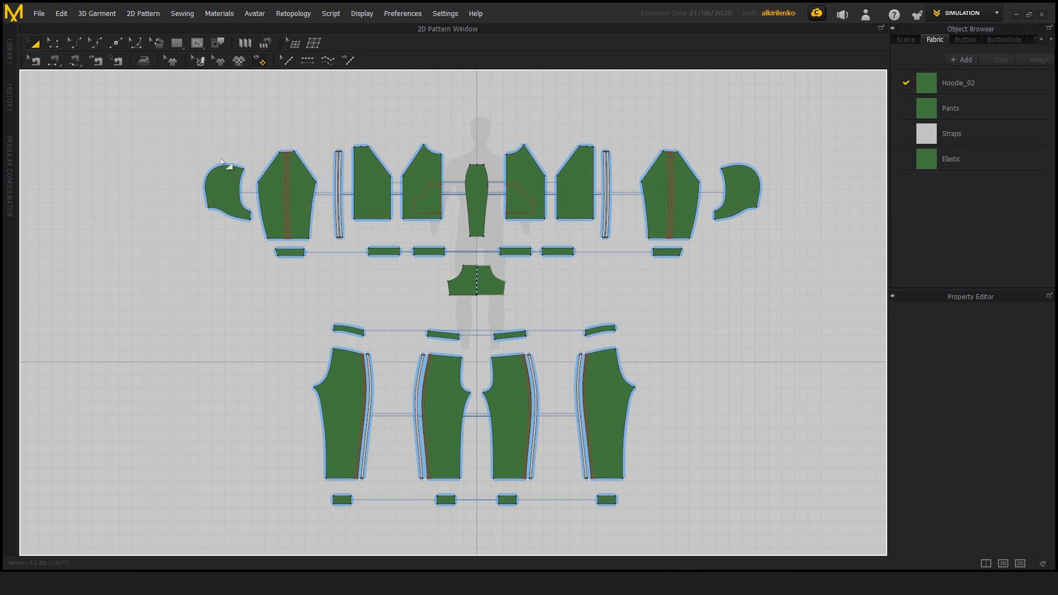
left_click_drag(203, 134, 777, 511)
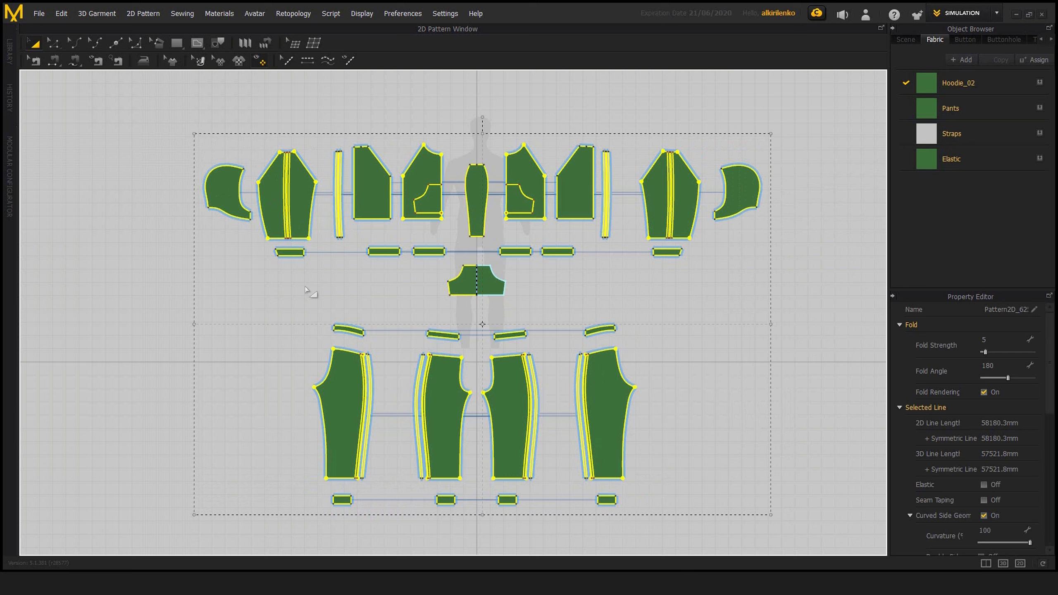
left_click(172, 289)
left_click_drag(154, 100, 743, 493)
left_click(600, 308)
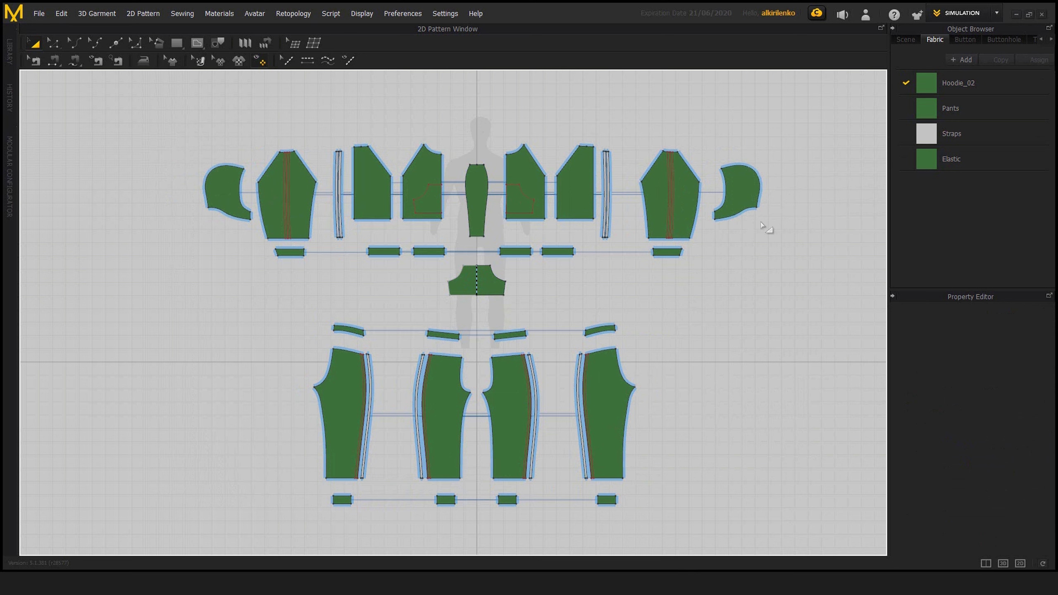
Return to the UV Editor workspace and set the UVs from the pattern alignment
left_click(996, 13)
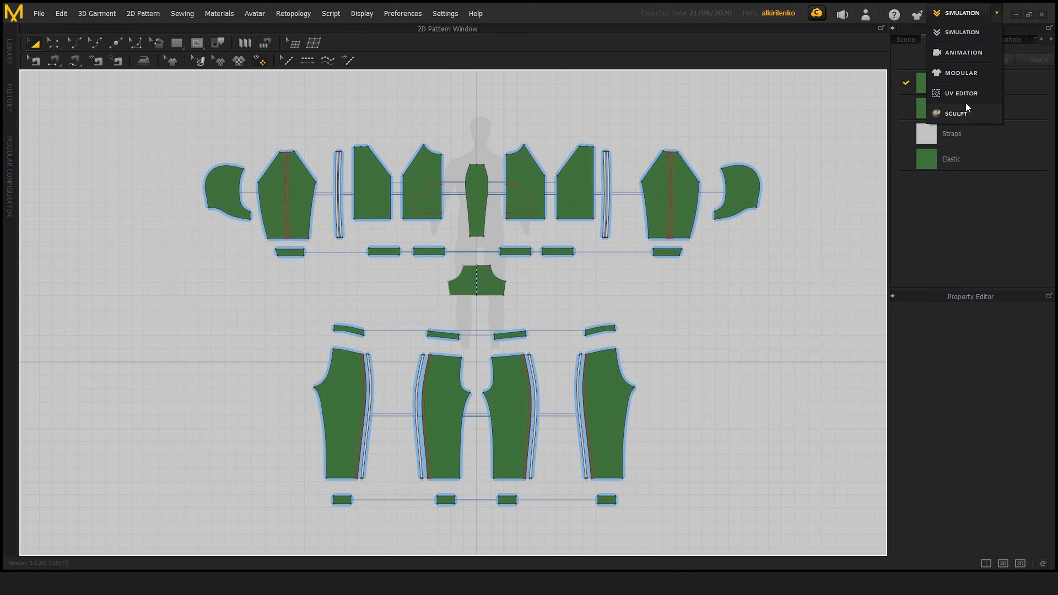
left_click(959, 94)
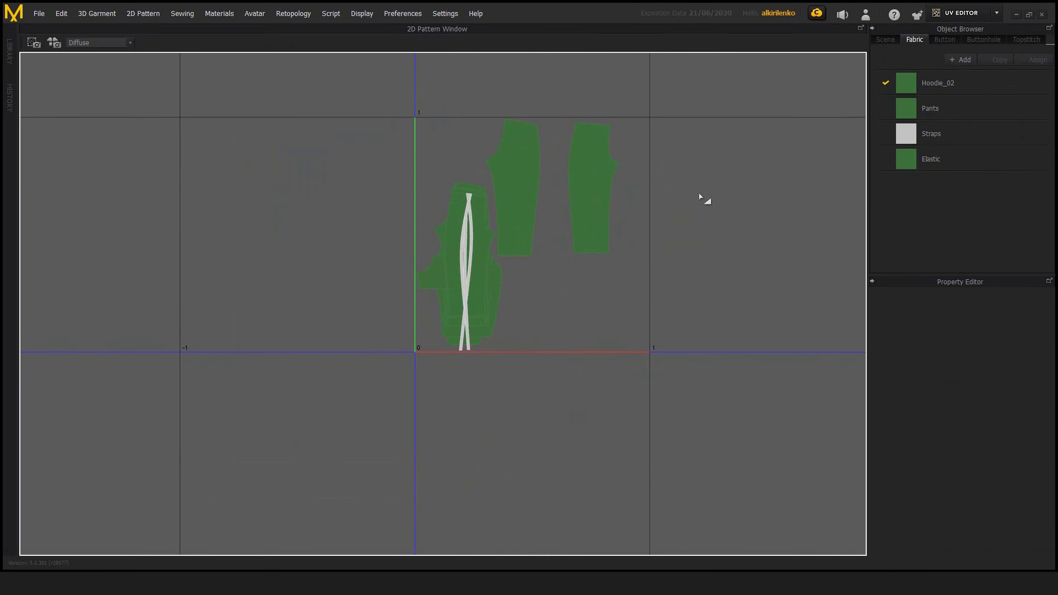
right_click(698, 196)
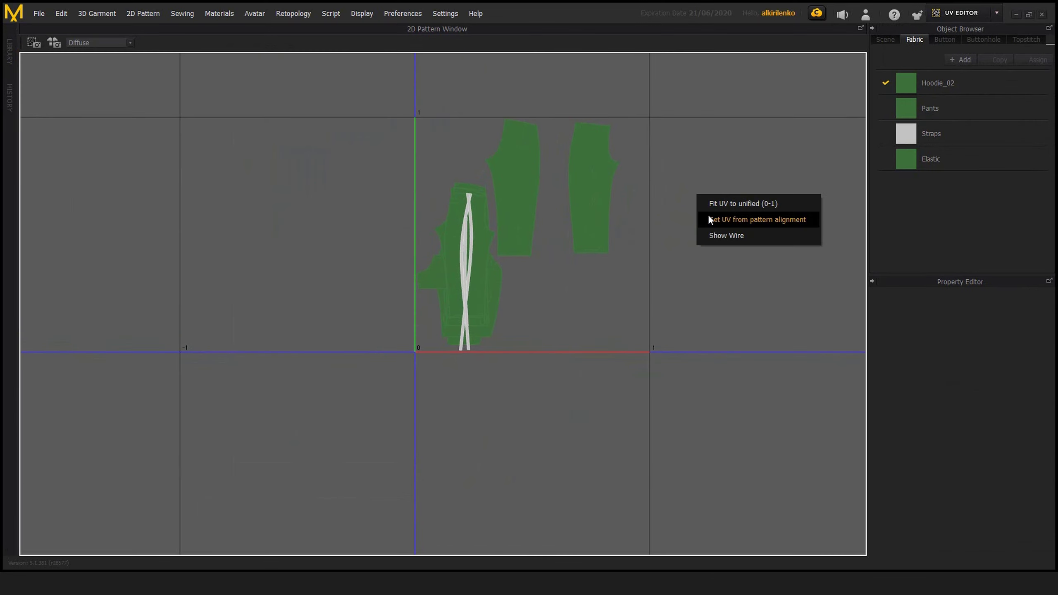
left_click(784, 219)
scroll(691, 231, "down", 5)
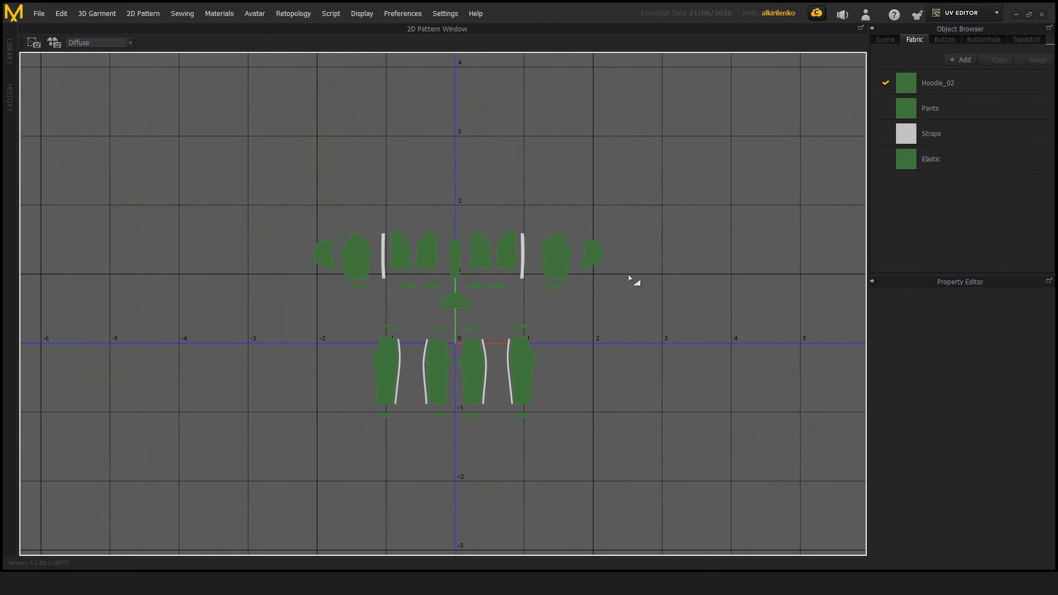
scroll(654, 309, "up", 3)
scroll(632, 288, "up", 2)
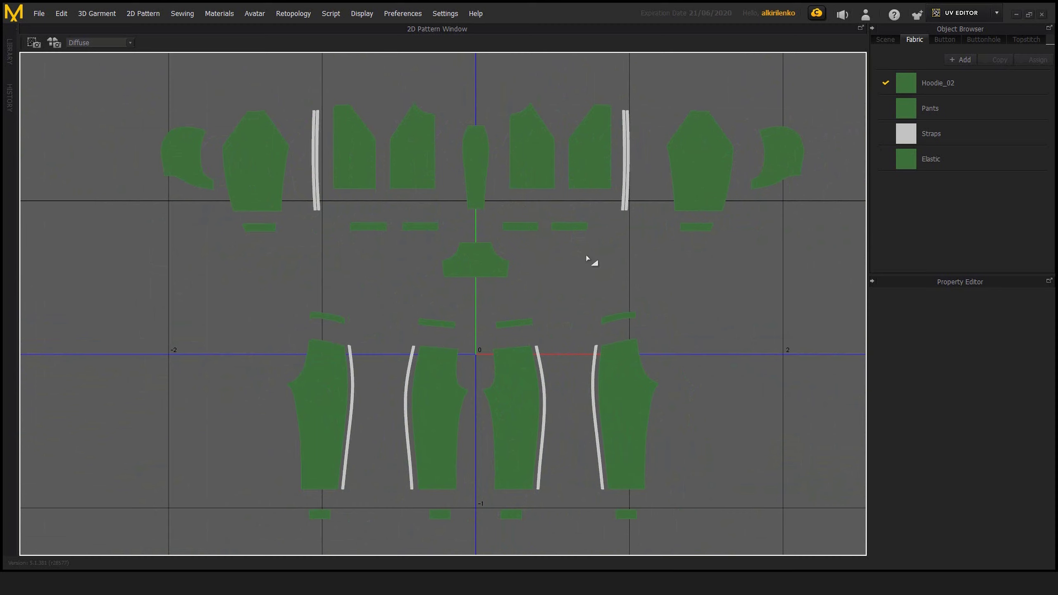
middle_click_drag(590, 260, 573, 264)
scroll(604, 266, "down", 2)
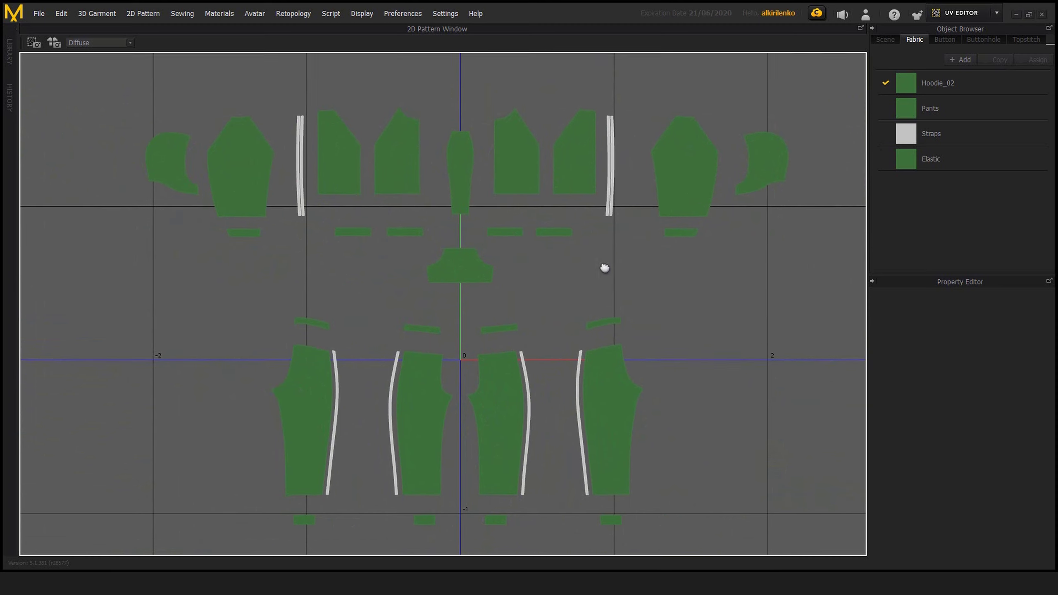
Fit the aligned UVs to the unified 0-1 tile with a relative UV coordinate padding of 0.01
right_click(648, 287)
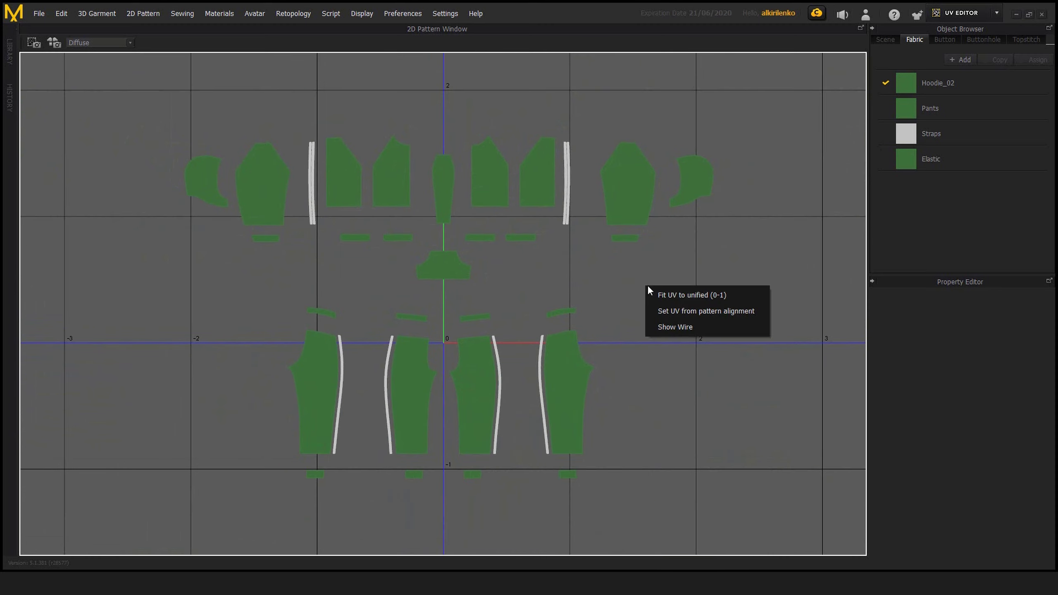
left_click(672, 294)
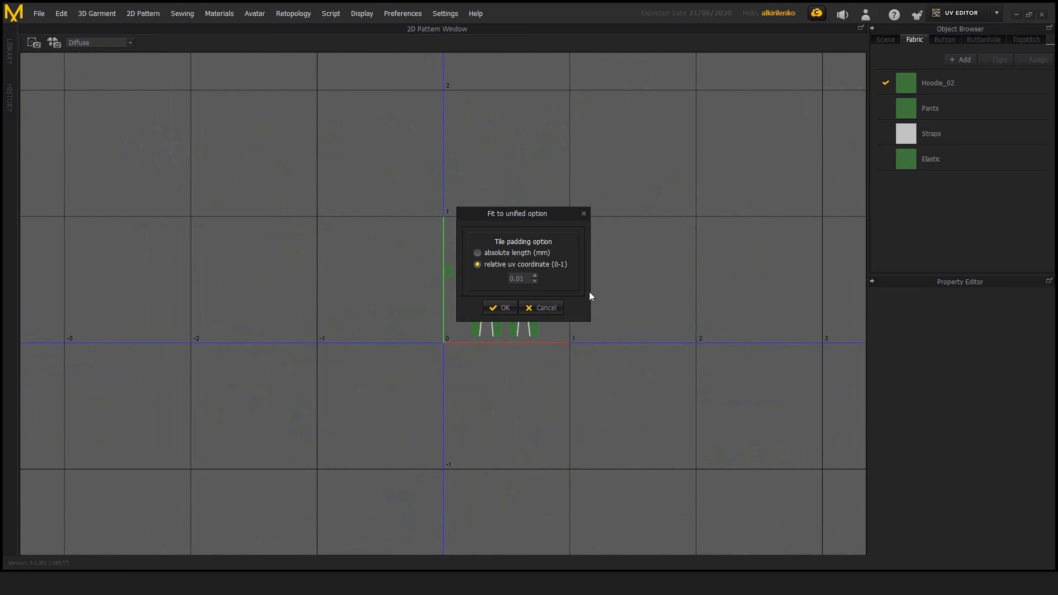
left_click(500, 308)
Examine how the fitted UV shells are laid out within the 0-1 tile
middle_click_drag(566, 281, 552, 269, "alt")
right_click_drag(551, 268, 630, 320, "alt")
middle_click_drag(630, 319, 568, 363, "alt")
middle_click_drag(701, 310, 649, 361, "alt")
right_click_drag(704, 350, 667, 333, "alt")
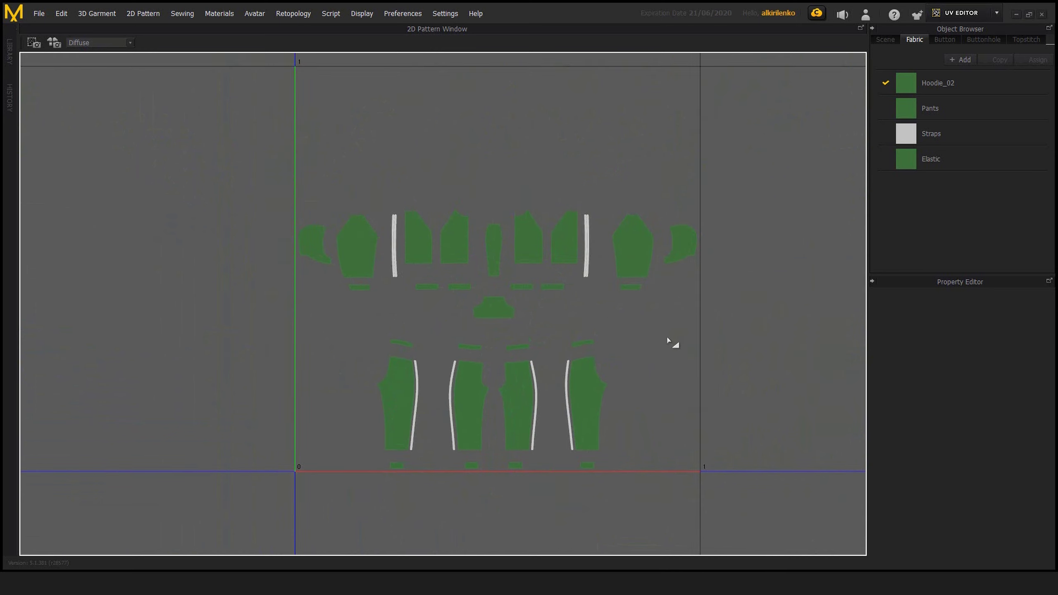
middle_click_drag(614, 311, 609, 324, "alt")
right_click_drag(609, 324, 598, 316, "alt")
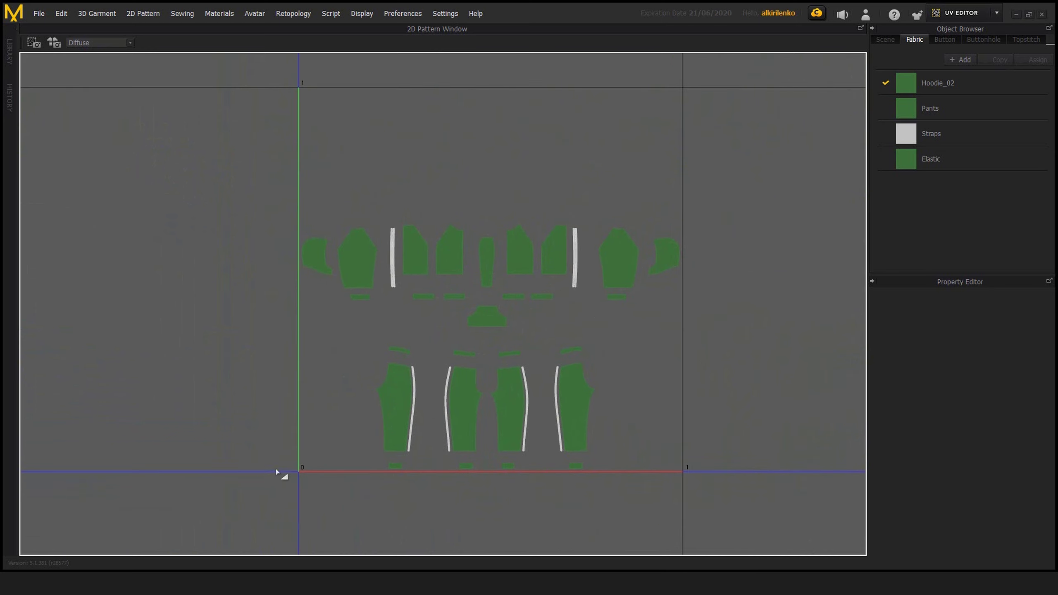
middle_click_drag(695, 316, 602, 322, "alt")
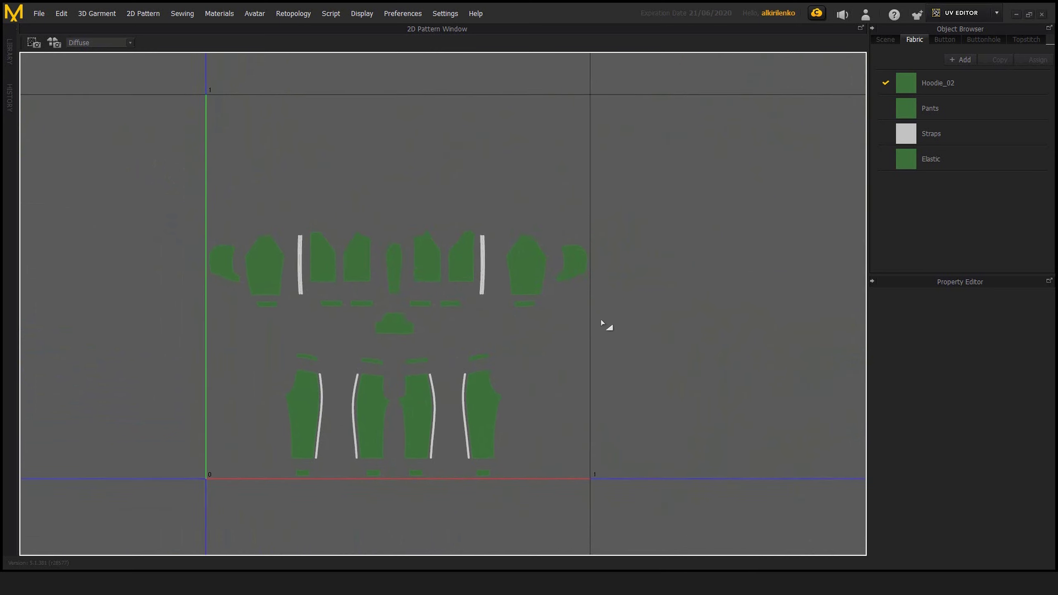
right_click_drag(603, 321, 560, 283, "alt")
middle_click_drag(559, 283, 602, 308, "alt")
right_click_drag(603, 308, 623, 326, "alt")
middle_click_drag(623, 326, 607, 314, "alt")
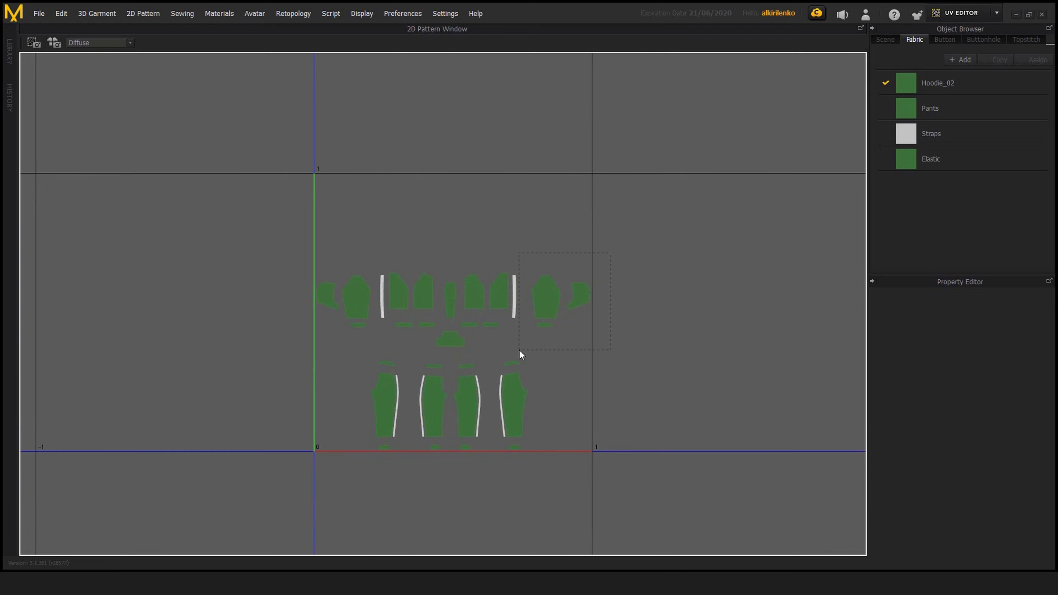
Move the rightmost sleeve, hood side and cuff UV shells together out of the first tile into the 1-2 tile
left_click_drag(519, 349, 520, 349)
middle_click_drag(525, 345, 467, 349, "alt")
left_click_drag(537, 302, 667, 301)
Move the two right torso panels with their strap and waistband UV shells into the upper right of the 1-2 tile
middle_click_drag(573, 374, 515, 377, "alt")
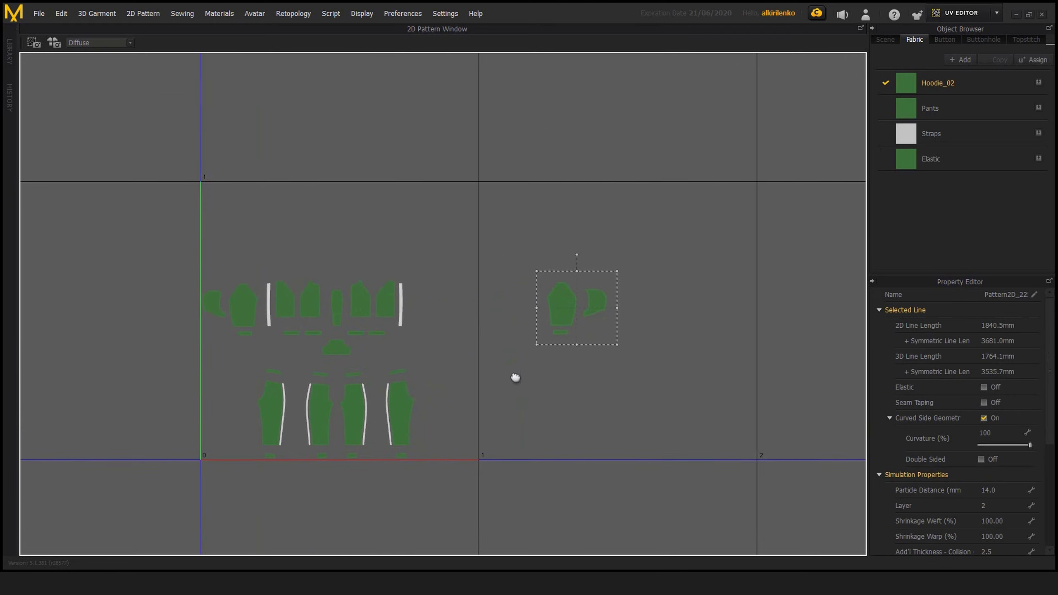
right_click_drag(515, 377, 516, 364, "alt")
left_click_drag(406, 270, 348, 334)
left_click_drag(355, 316, 612, 253)
left_click(442, 327)
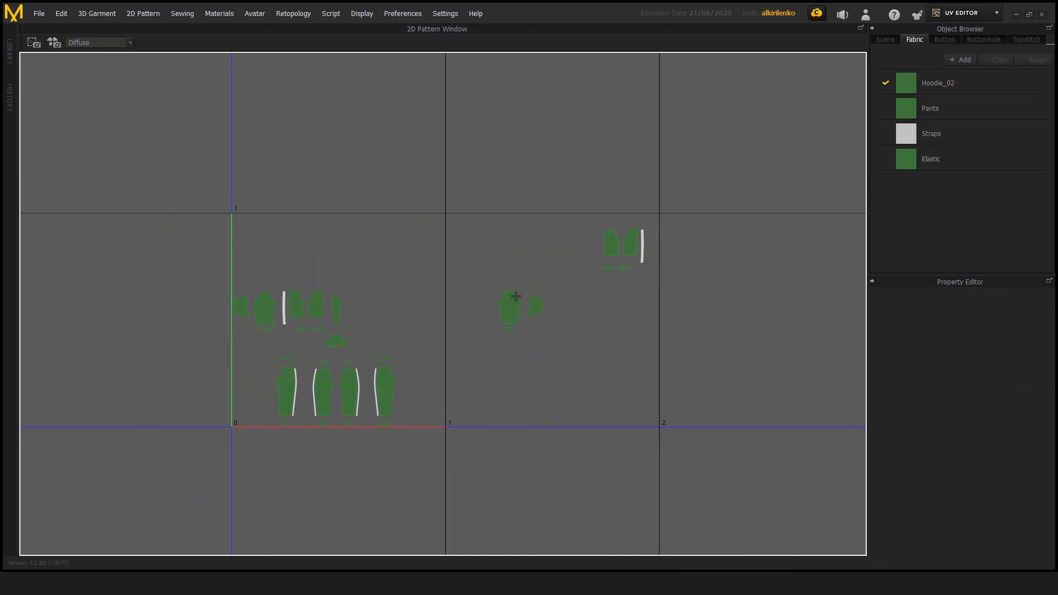
Move the leftmost hood side, sleeve and cuff UV shells together into the 2-3 tile
middle_click_drag(517, 296, 507, 308)
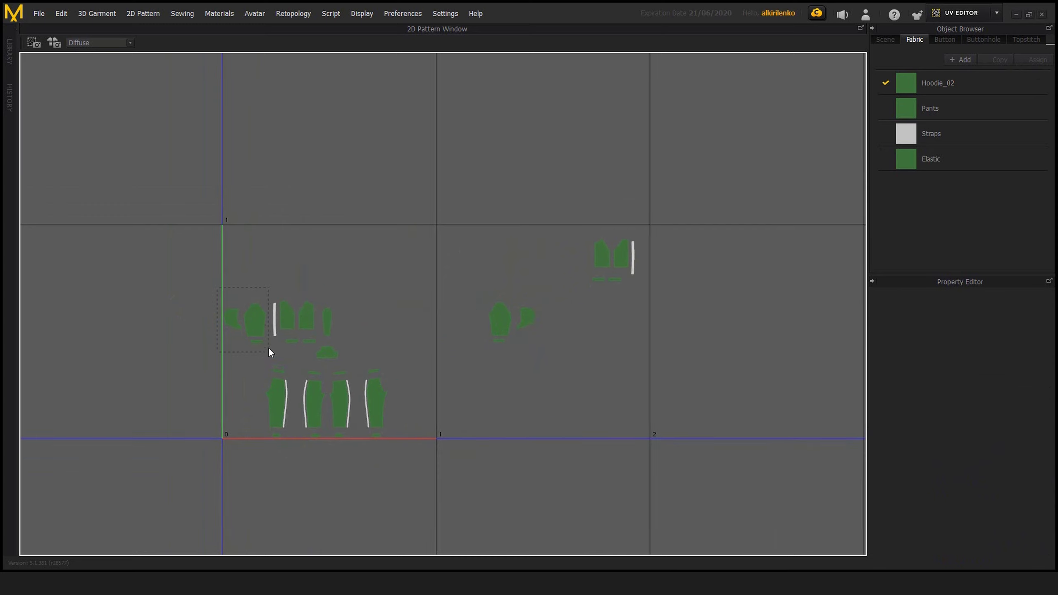
left_click_drag(253, 319, 732, 309)
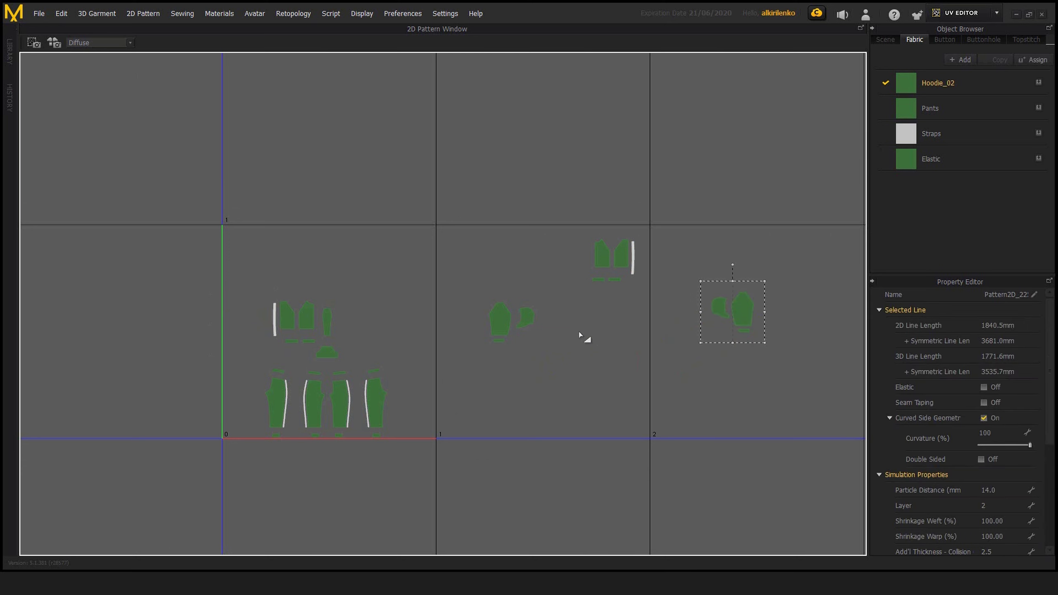
middle_click_drag(578, 338, 507, 350)
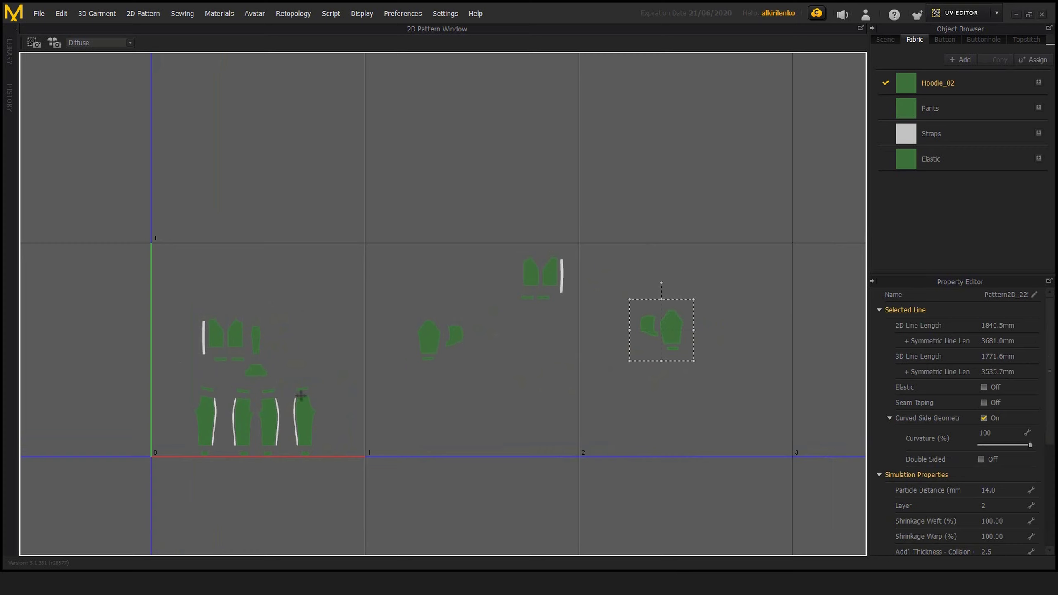
left_click(427, 383)
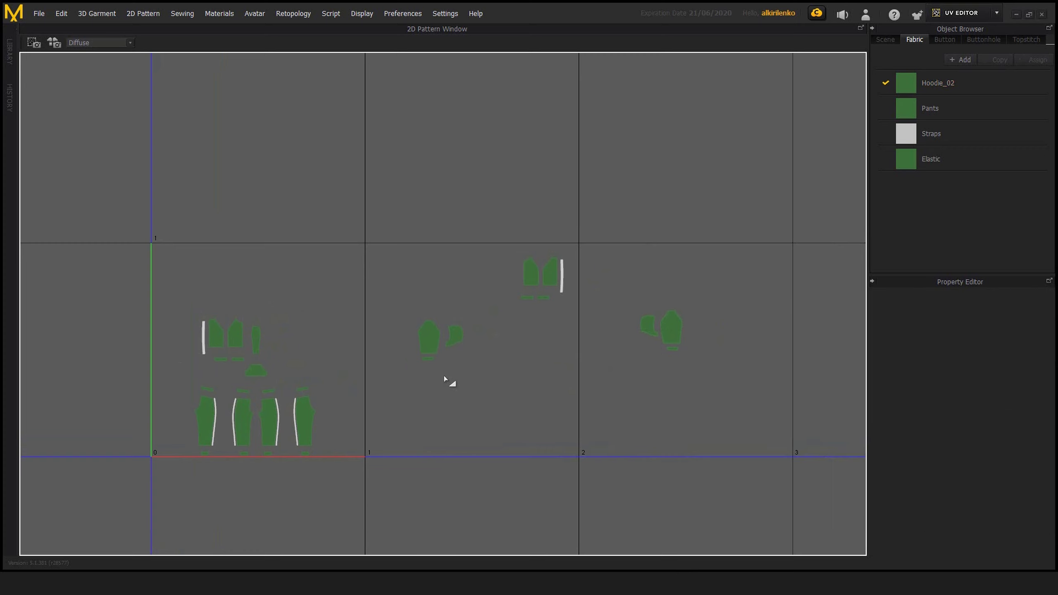
Turn on the wire display for the UV shells and examine the torso panel mesh up close
middle_click_drag(425, 384, 475, 368)
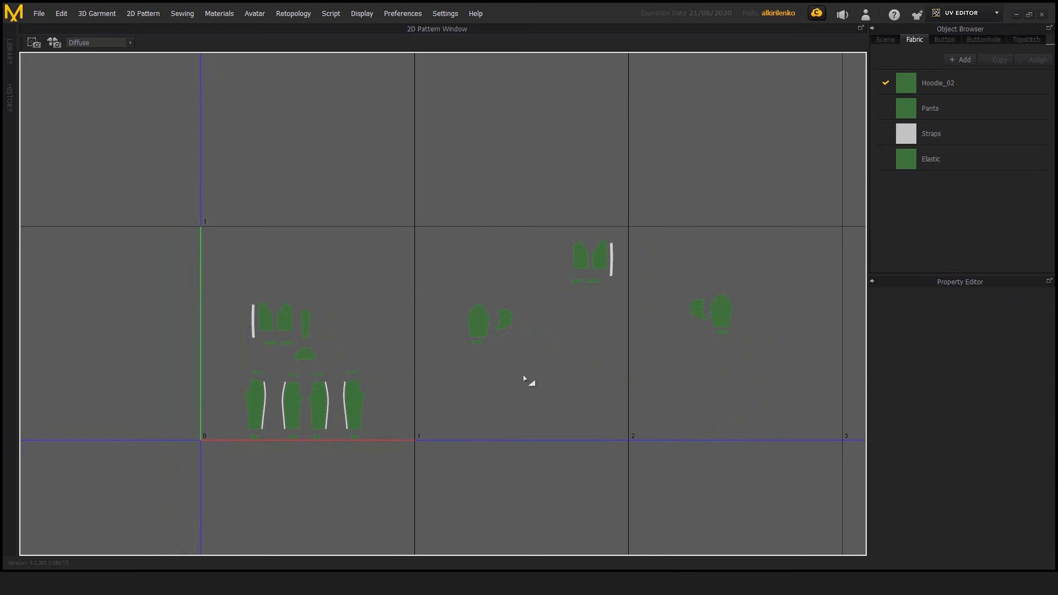
middle_click_drag(541, 364, 594, 311)
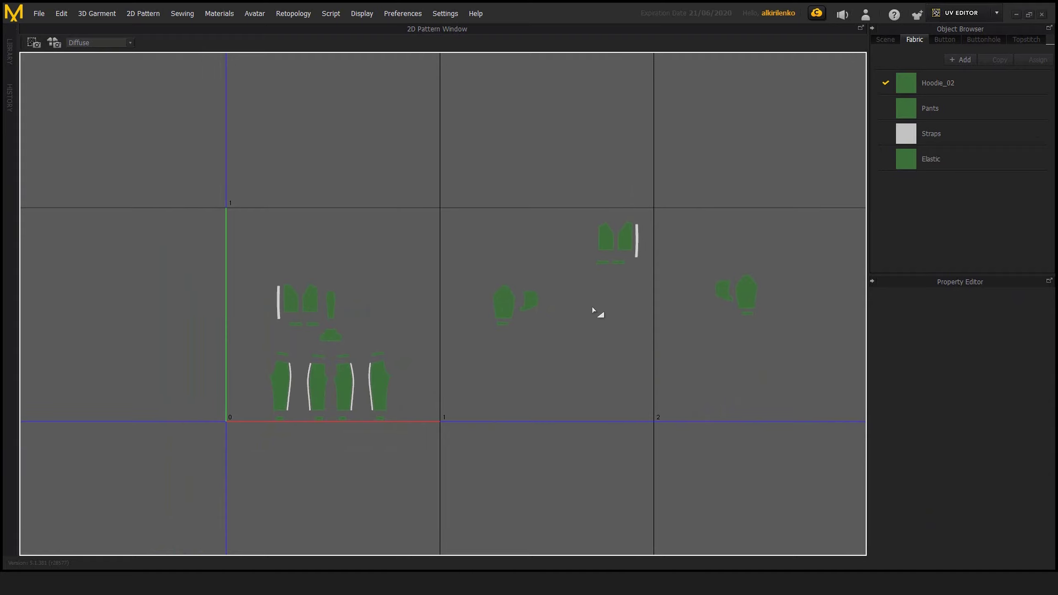
right_click(594, 310)
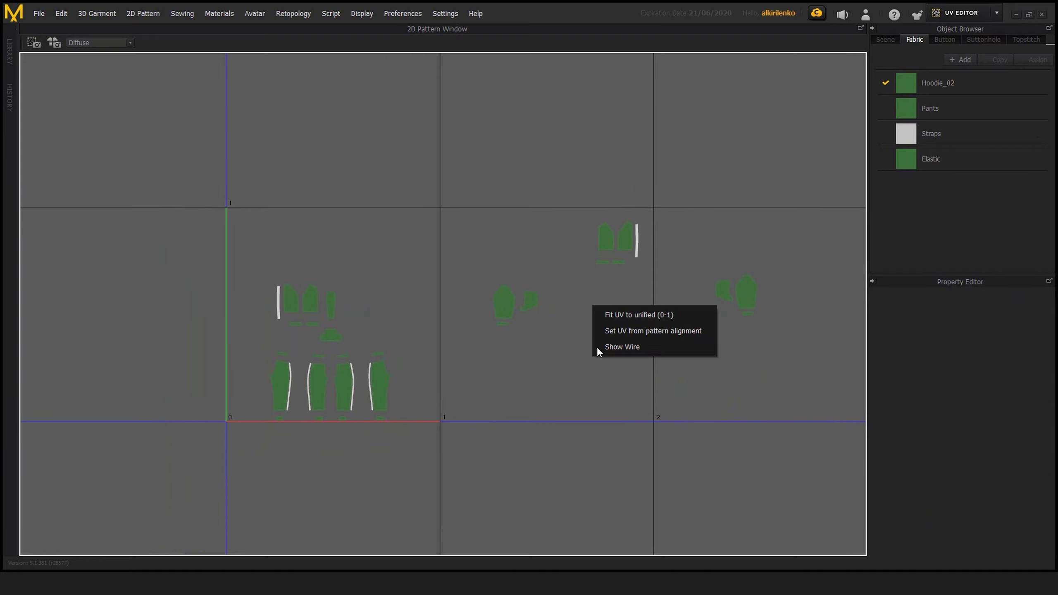
left_click(628, 347)
scroll(602, 335, "up", 5)
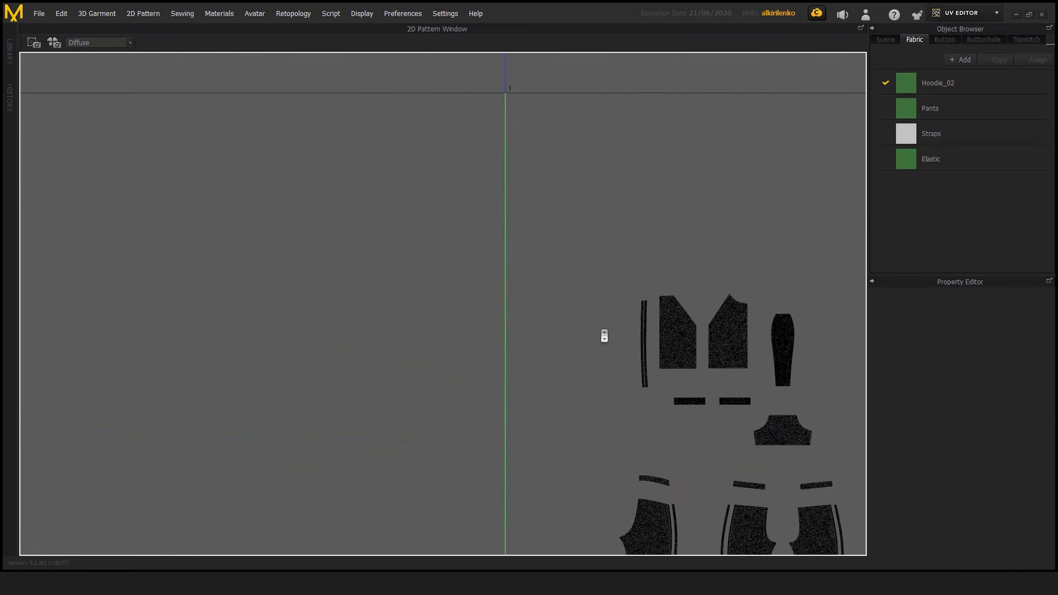
middle_click_drag(602, 335, 414, 192)
scroll(414, 192, "up", 5)
middle_click_drag(508, 253, 538, 395)
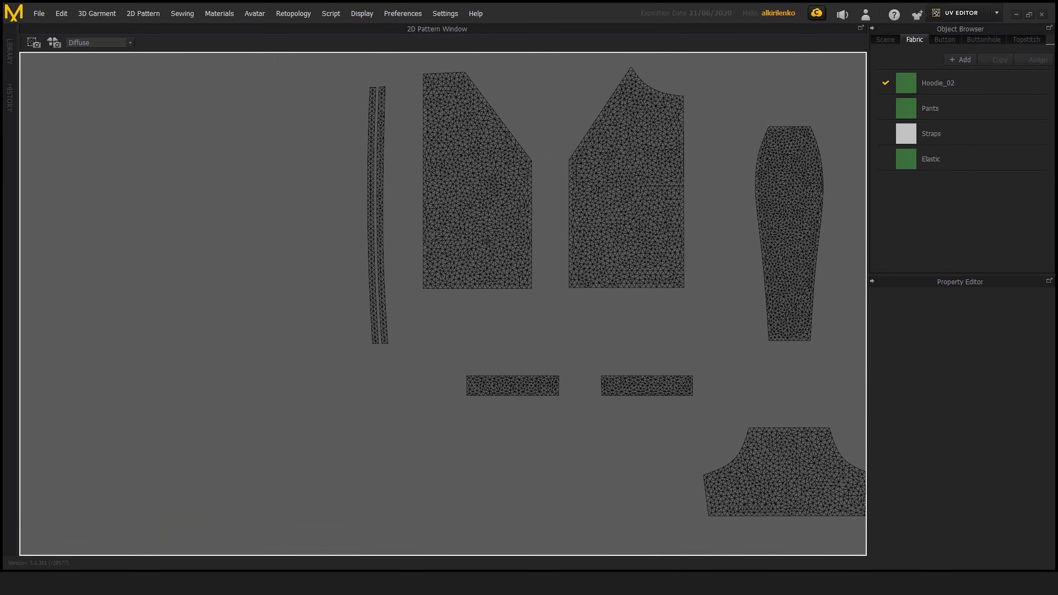
scroll(494, 257, "up", 4)
middle_click_drag(494, 257, 498, 301)
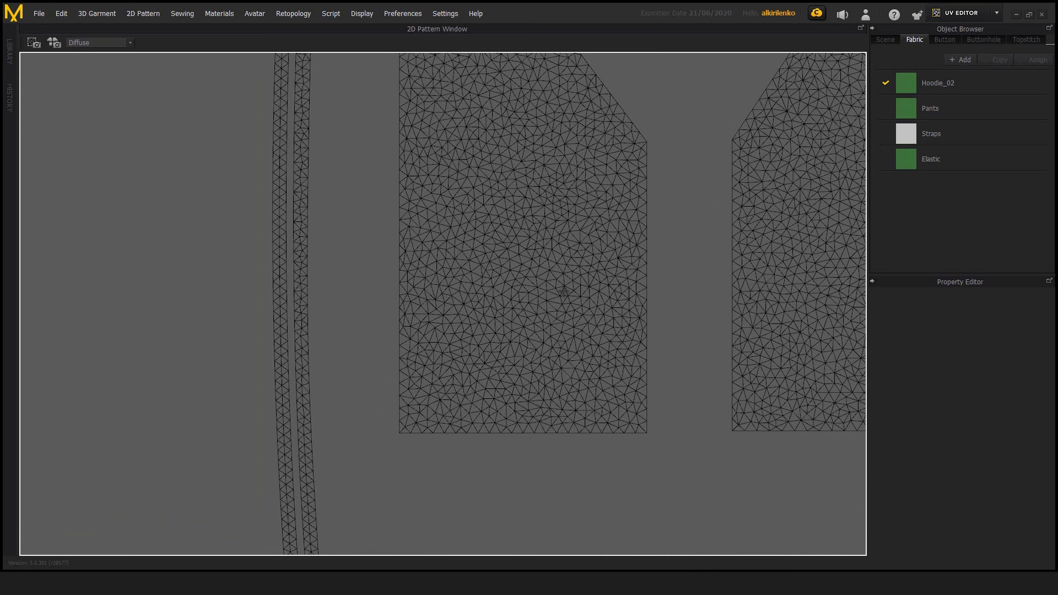
scroll(618, 314, "down", 10)
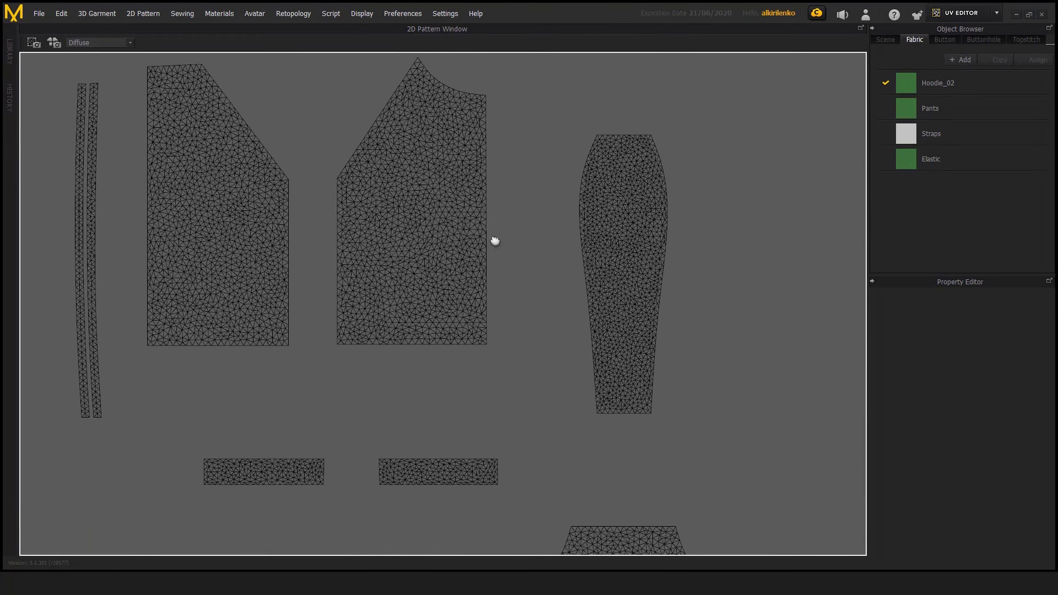
scroll(538, 247, "down", 10)
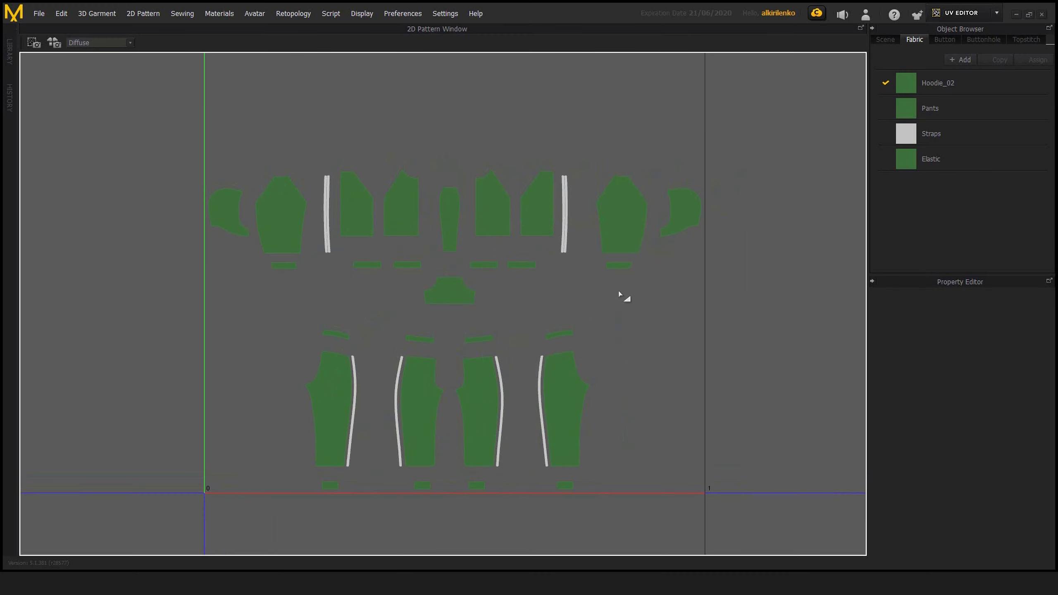
right_click(633, 292)
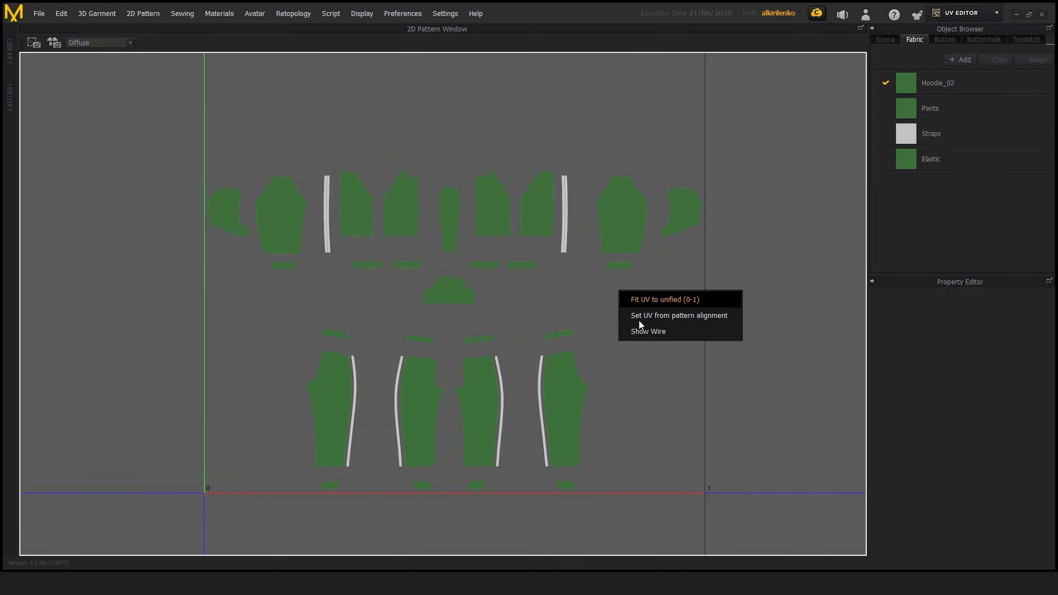
left_click(527, 295)
Select the hoodie torso panel just right of the centre strip with the waistband shell beneath it and review the Align and Flip options
left_click(494, 211)
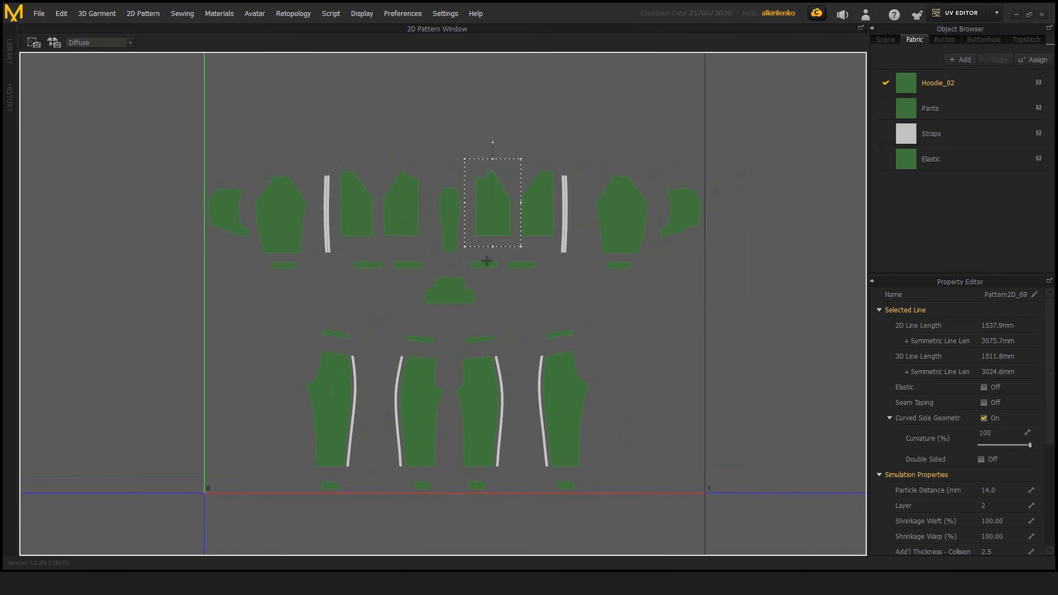
middle_click_drag(494, 262, 523, 267)
scroll(518, 268, "up", 3)
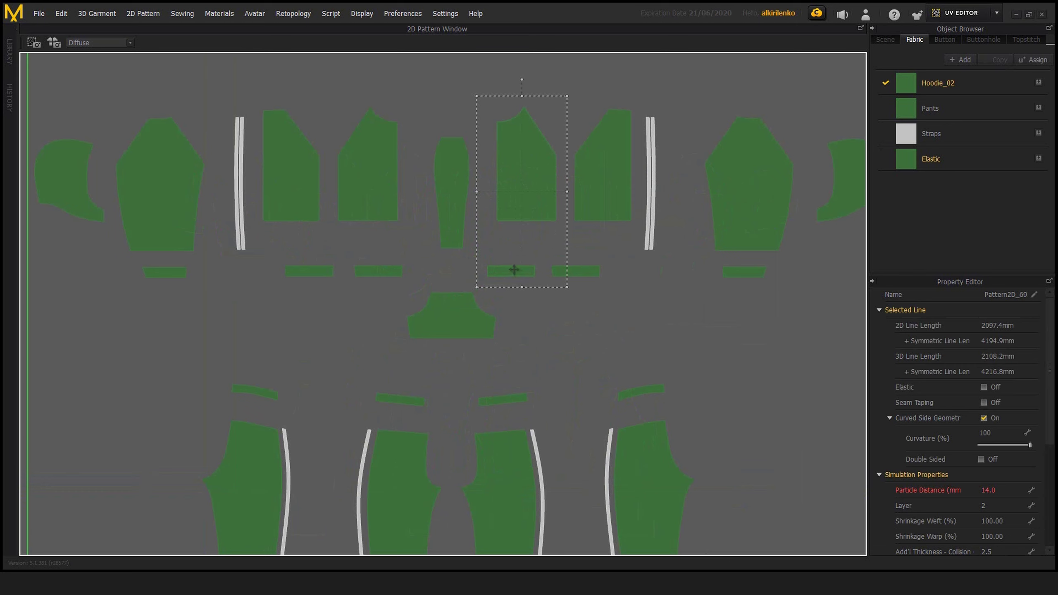
right_click(520, 275)
scroll(614, 331, "down", 3)
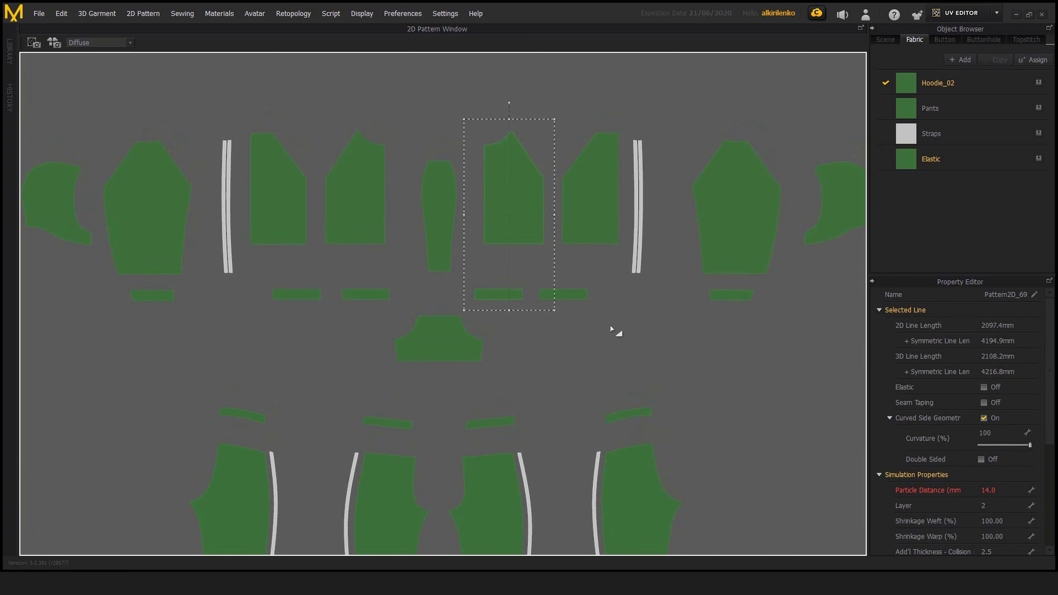
right_click(492, 298)
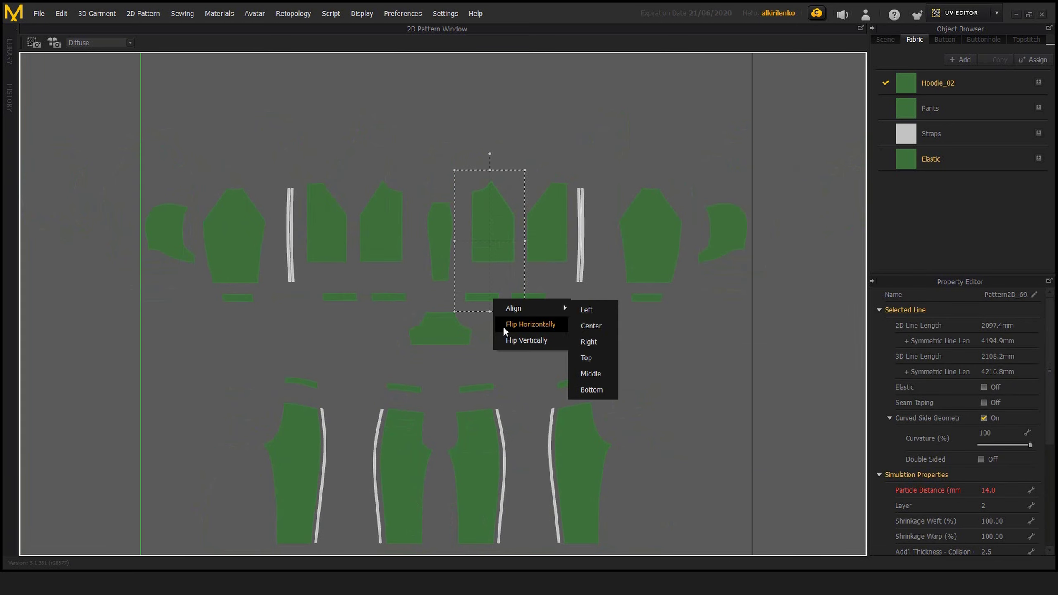
left_click(529, 340)
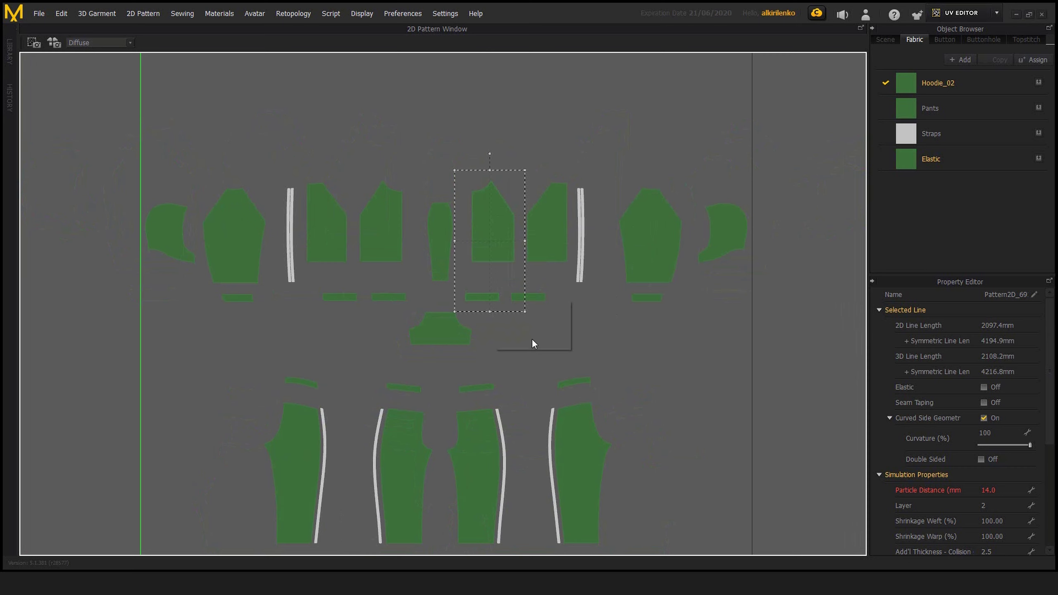
right_click(541, 245)
mouse_move(559, 255)
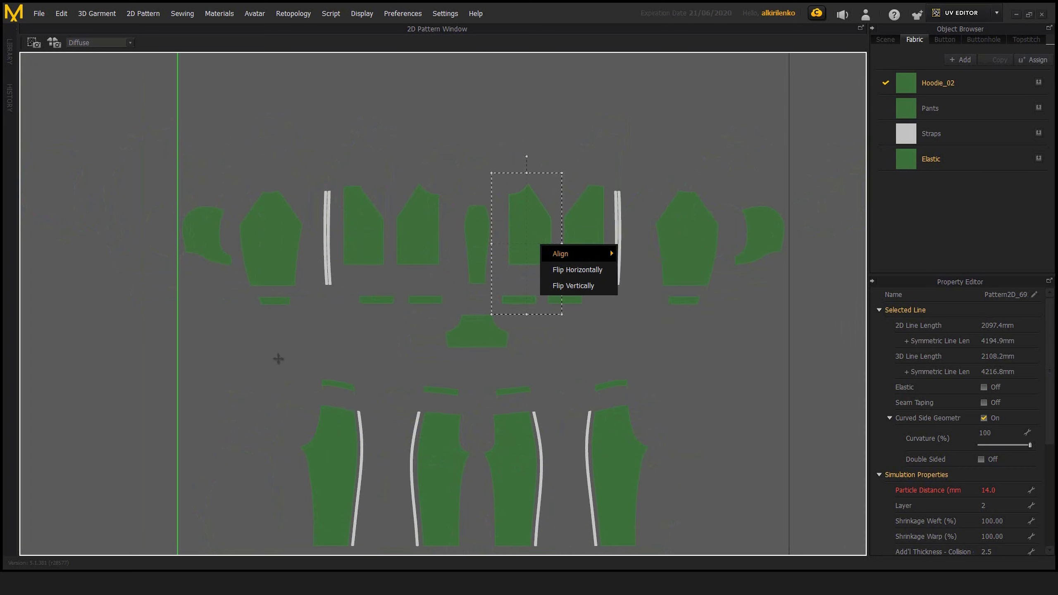
Move the rightmost sleeve and its cuff UV shells together down below the right hood side, within the first tile
left_click(278, 359)
middle_click_drag(688, 363, 555, 306)
scroll(500, 300, "down", 3)
left_click(475, 297)
scroll(513, 200, "down", 2)
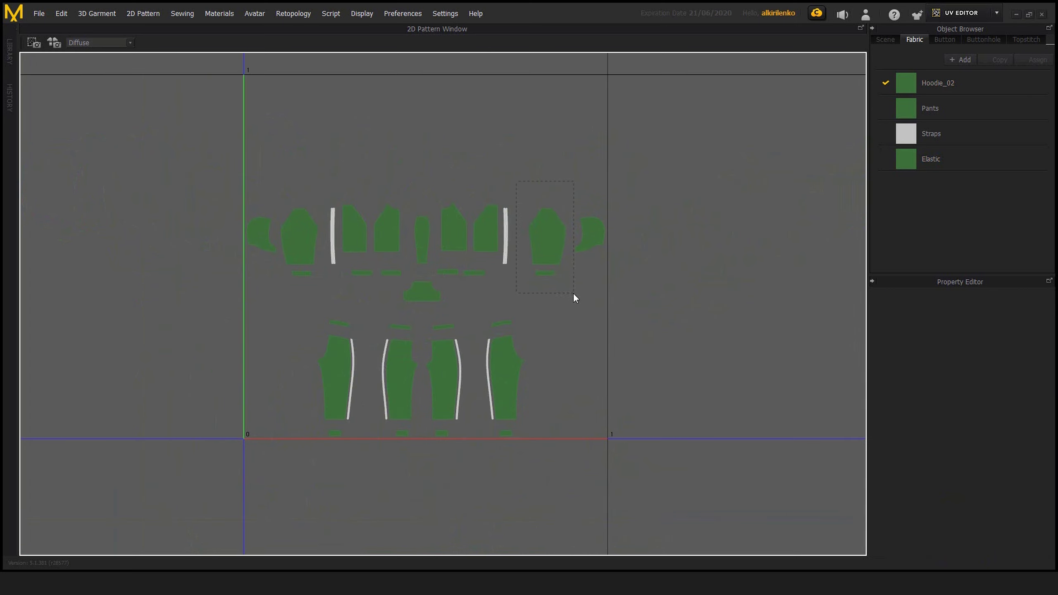
left_click_drag(573, 293, 573, 295)
middle_click_drag(552, 315, 583, 313)
scroll(582, 258, "up", 2)
left_click_drag(584, 246, 599, 341)
middle_click_drag(660, 329, 662, 314)
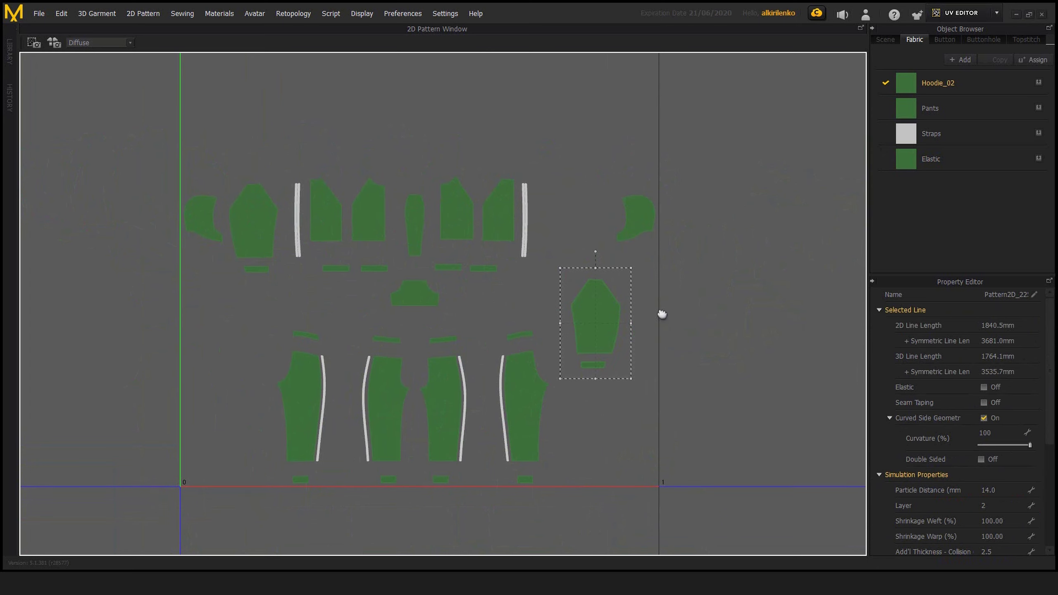
Select the right hood side, sleeve and cuff UV shells together and align them to the right
left_click_drag(687, 176, 717, 236)
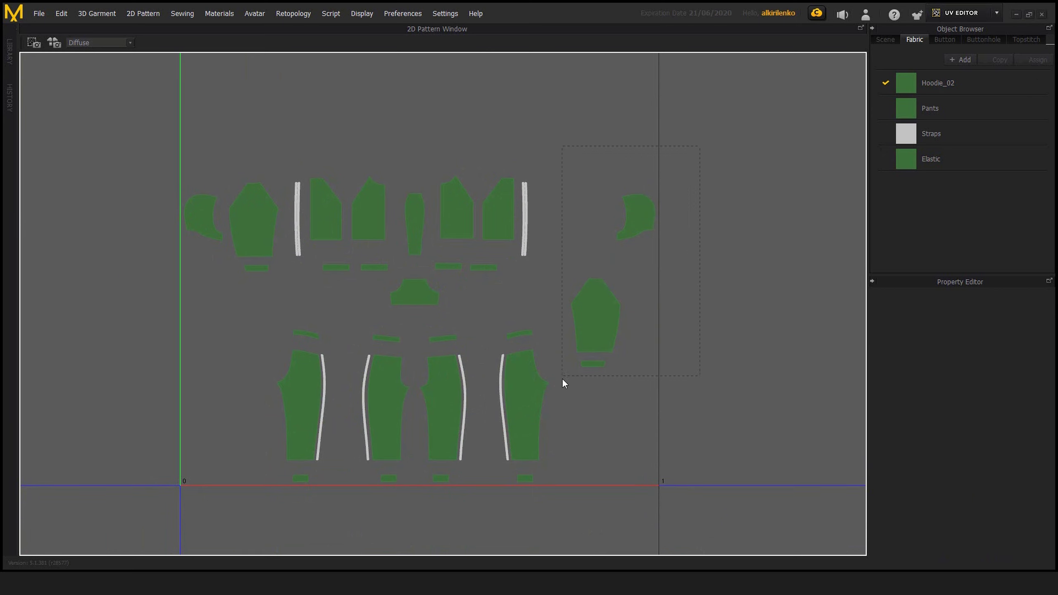
left_click_drag(562, 378, 561, 380)
middle_click_drag(659, 297, 641, 306)
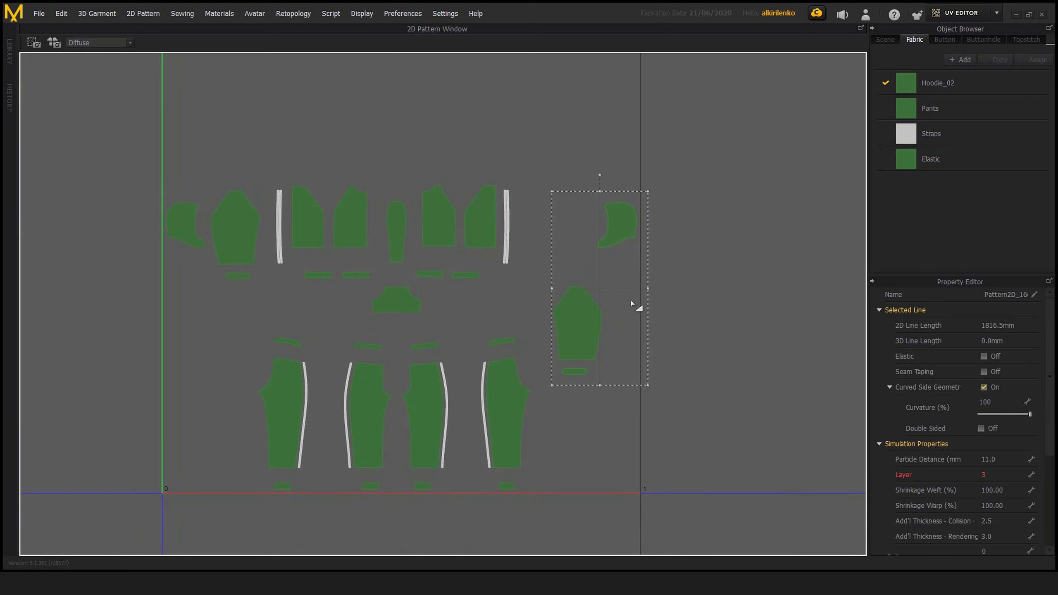
right_click(587, 312)
left_click_drag(661, 180, 547, 362)
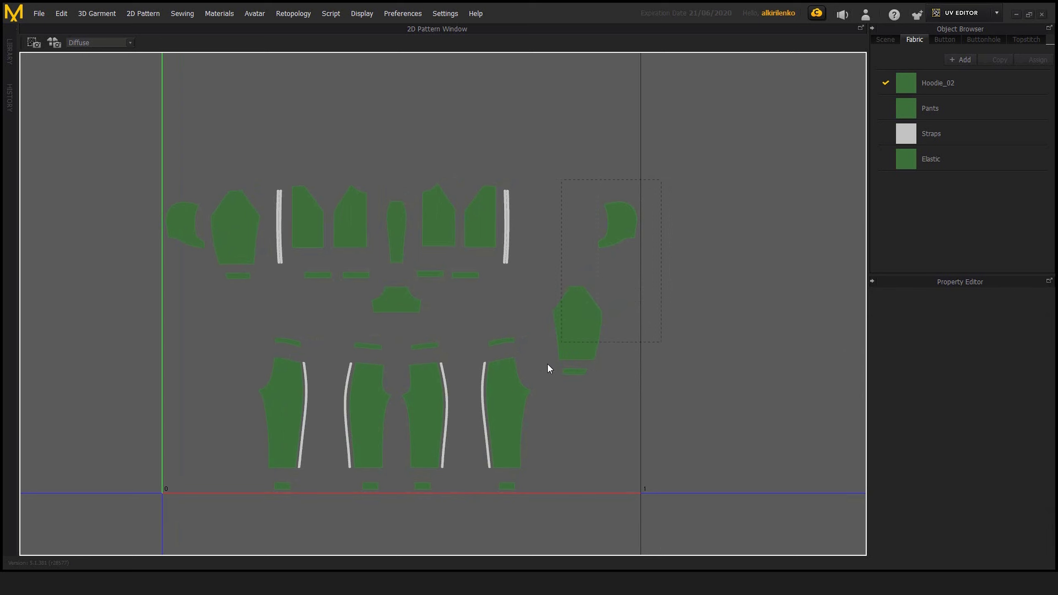
left_click(578, 310)
right_click(581, 309)
mouse_move(636, 311)
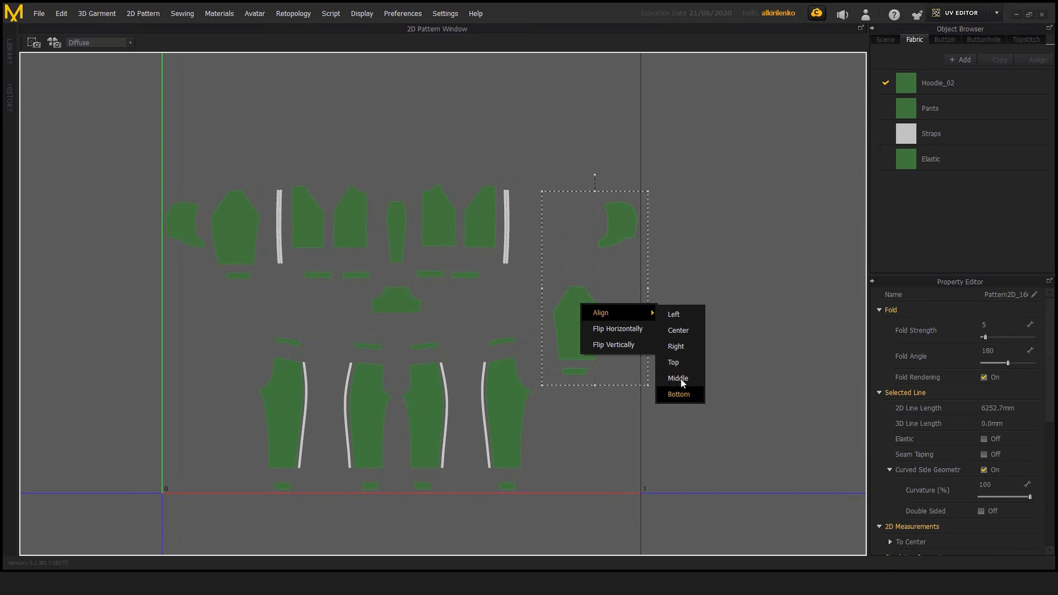
left_click(676, 345)
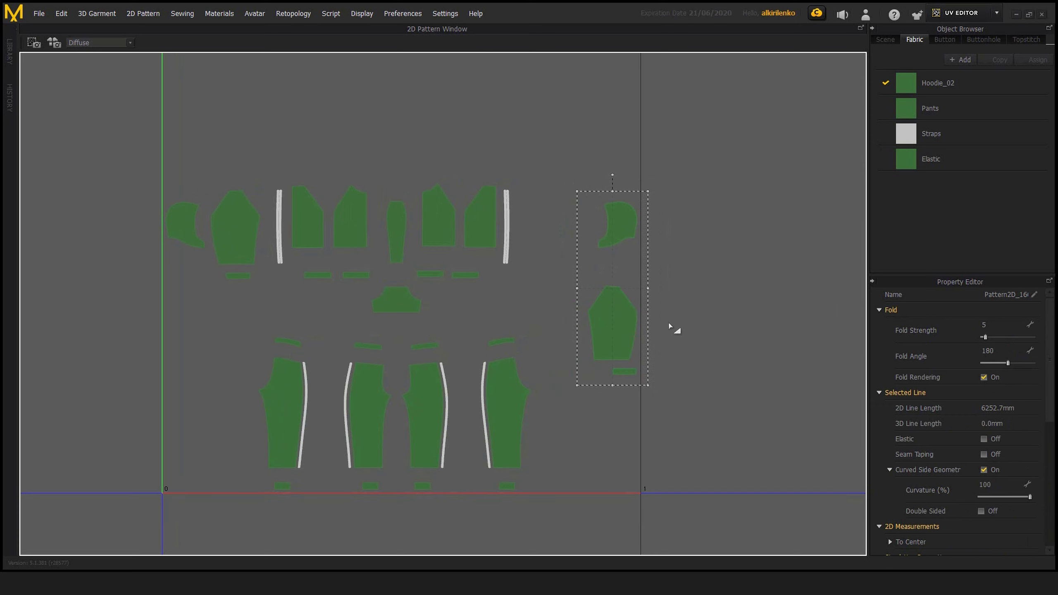
Move the right-aligned hood side, sleeve and cuff shells together closer to the right strap shells
left_click_drag(607, 305, 533, 281)
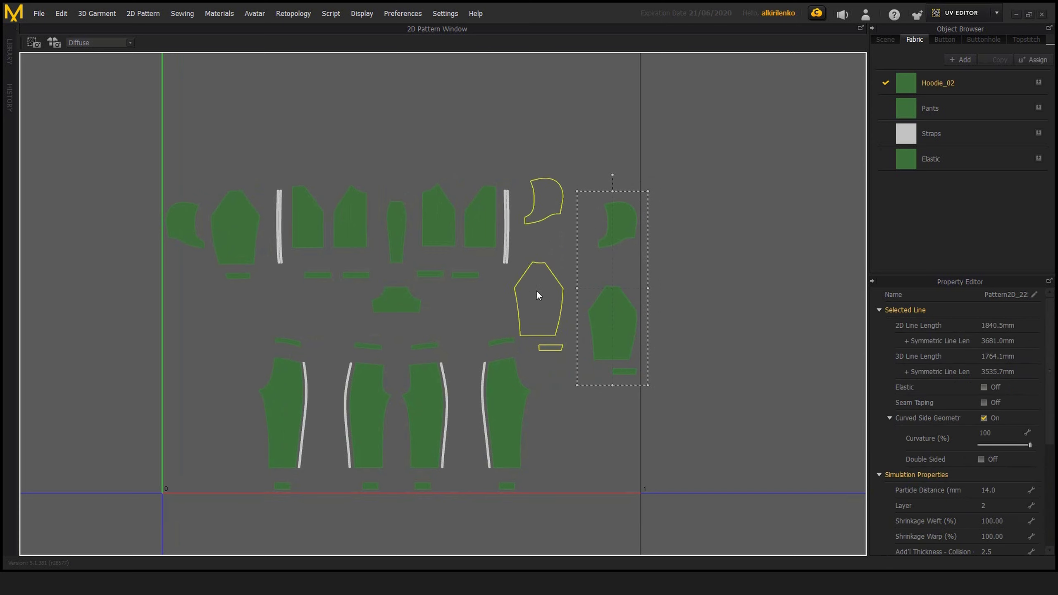
left_click(633, 281)
middle_click_drag(632, 280, 711, 287)
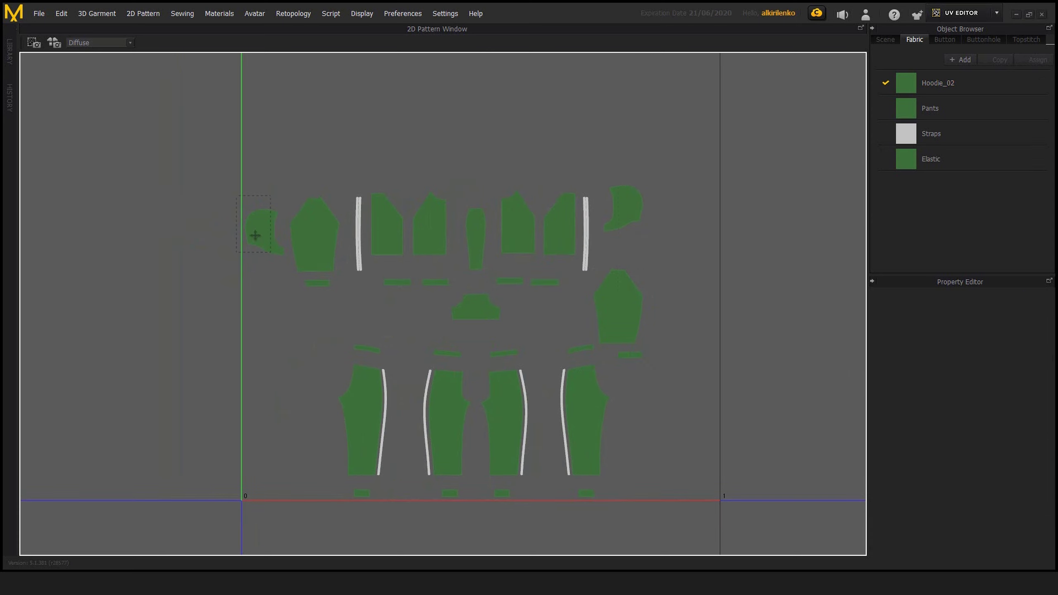
Move the leftmost hood side UV shell beneath the left sleeve's cuff and shift the right cuff shell under its sleeve
left_click_drag(255, 235, 312, 313)
left_click(373, 310)
left_click(317, 319)
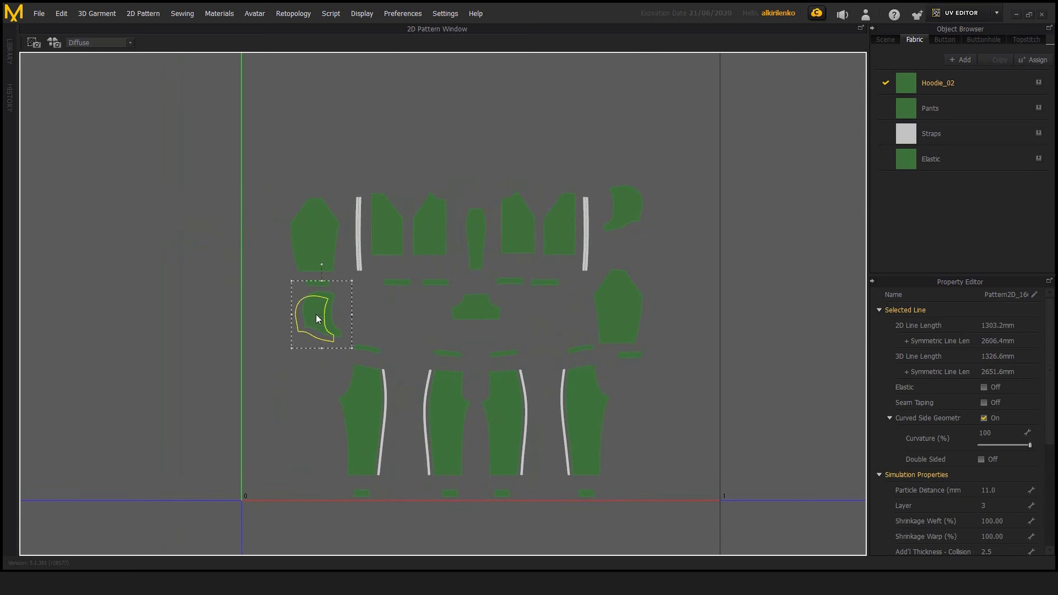
left_click(416, 308)
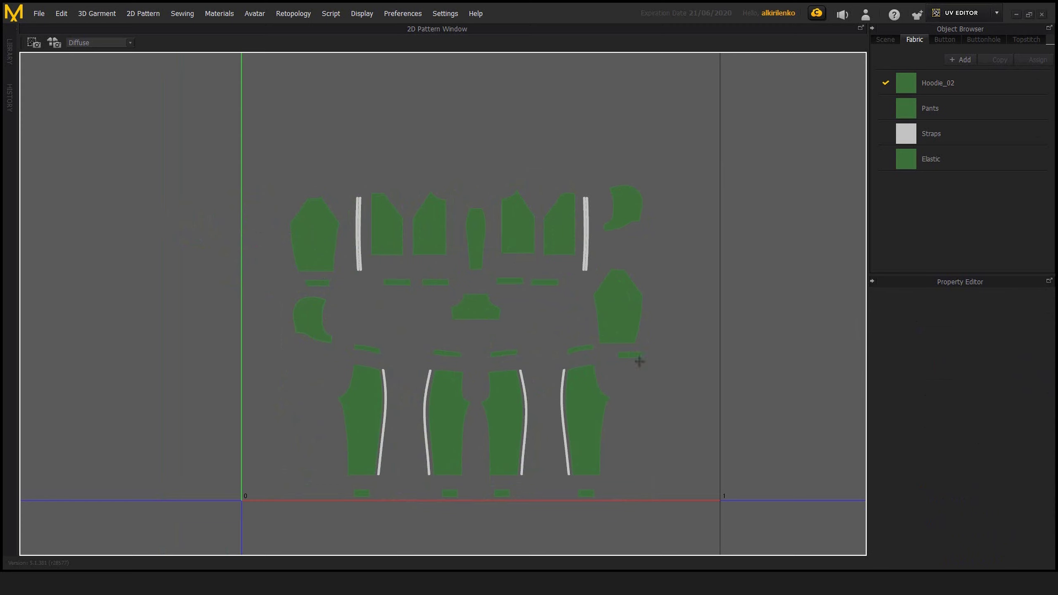
left_click_drag(635, 357, 620, 355)
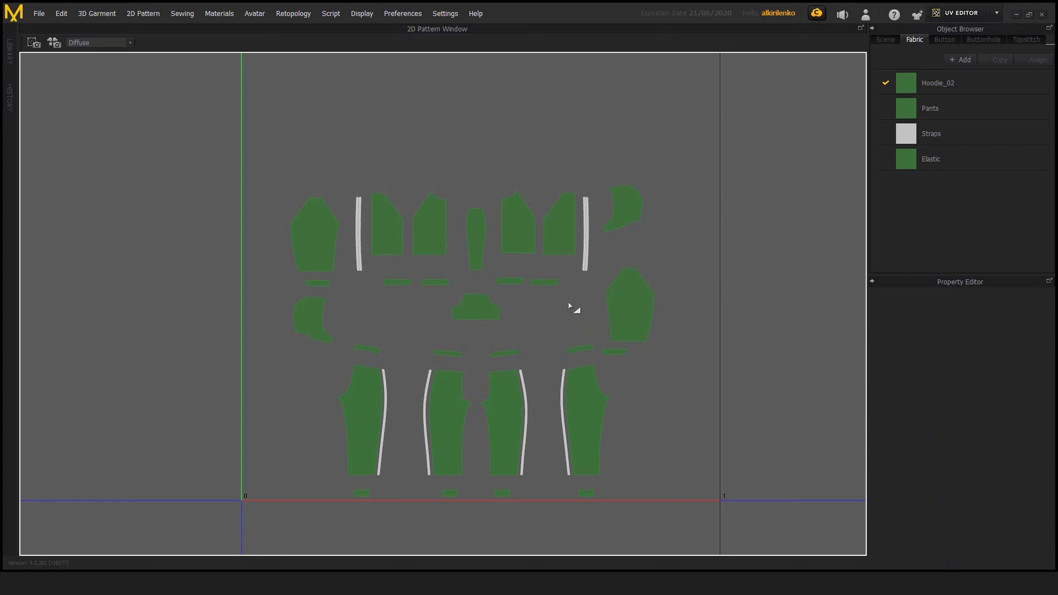
mouse_move(559, 302)
middle_mouse_down()
mouse_move(565, 331)
mouse_move(558, 321)
middle_mouse_up()
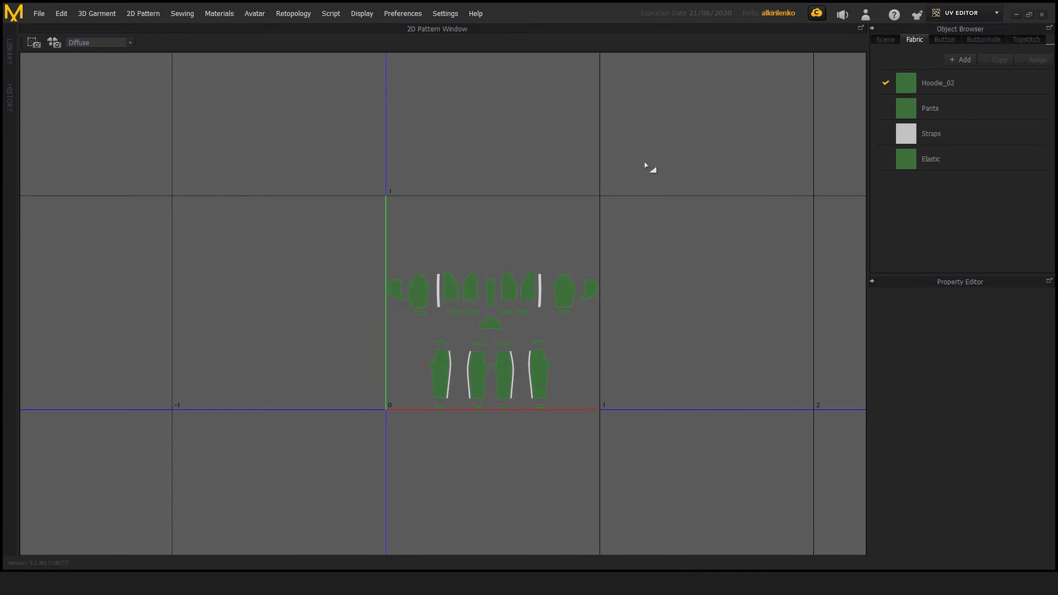
Review the texture map types offered for display beside the Texture Bake option
scroll(670, 203, "up", 3)
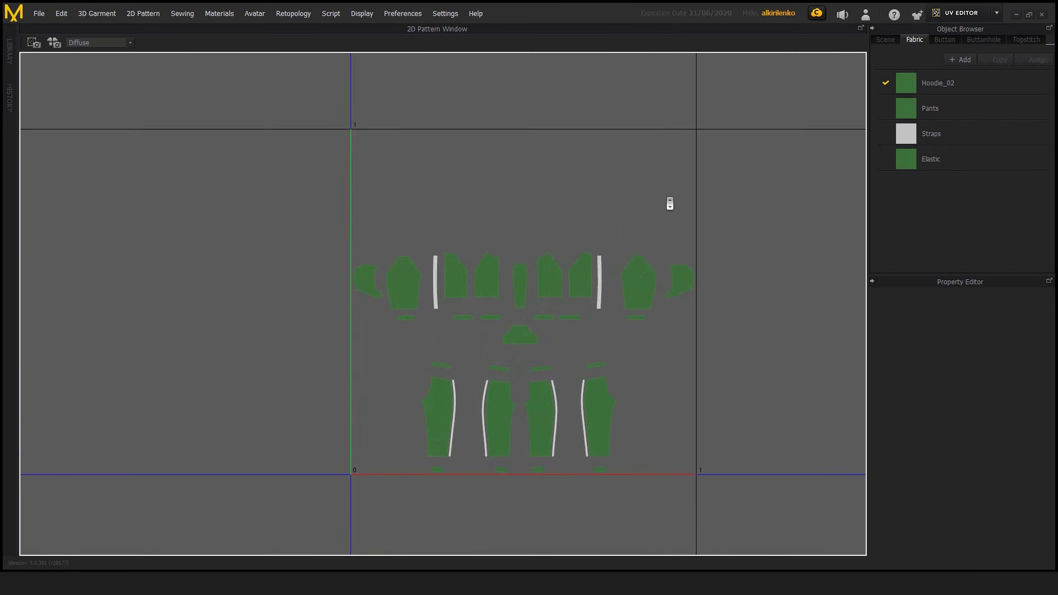
scroll(669, 203, "up", 3)
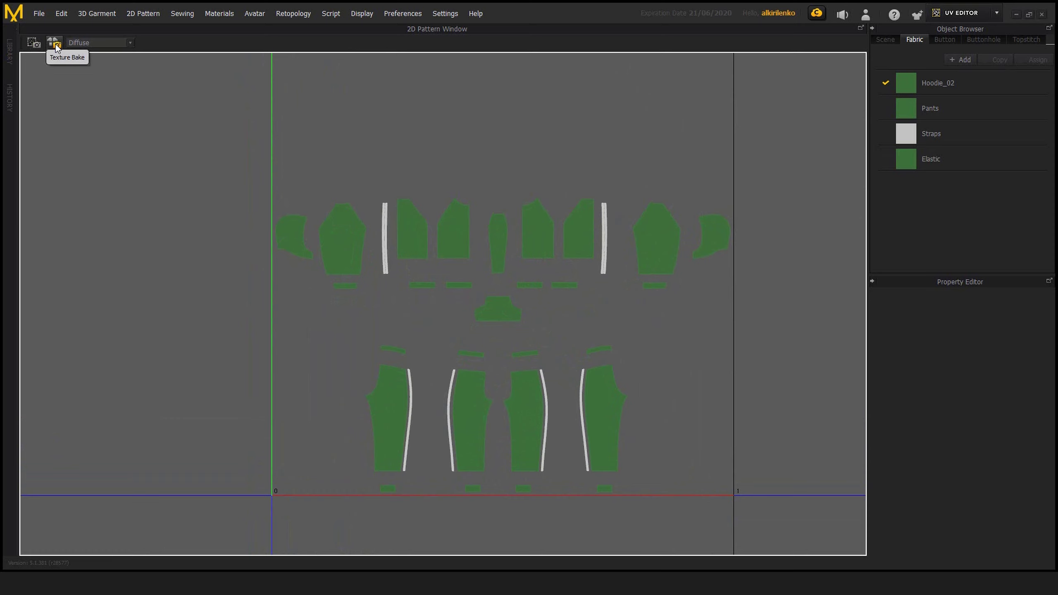
left_click(127, 42)
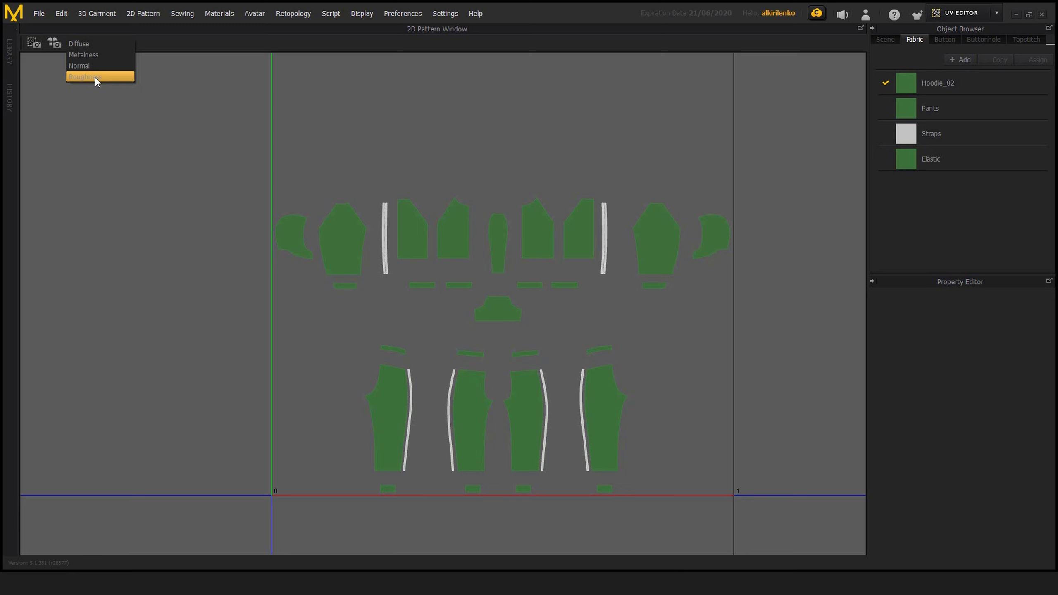
left_click(132, 109)
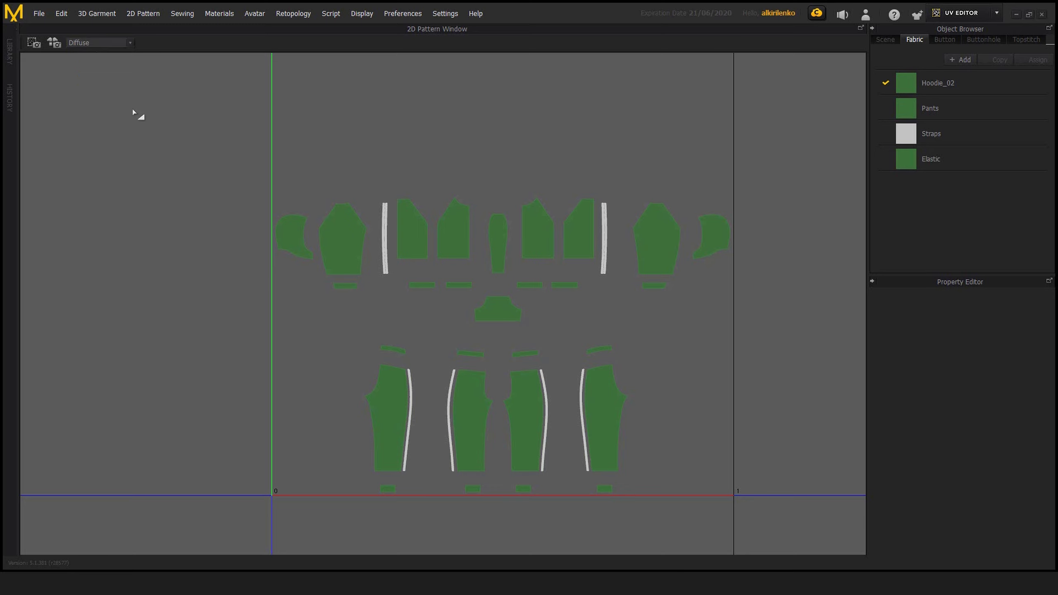
Start a UV snapshot and set its image size to 4096 pixels
left_click(33, 43)
left_click_drag(528, 171, 542, 197)
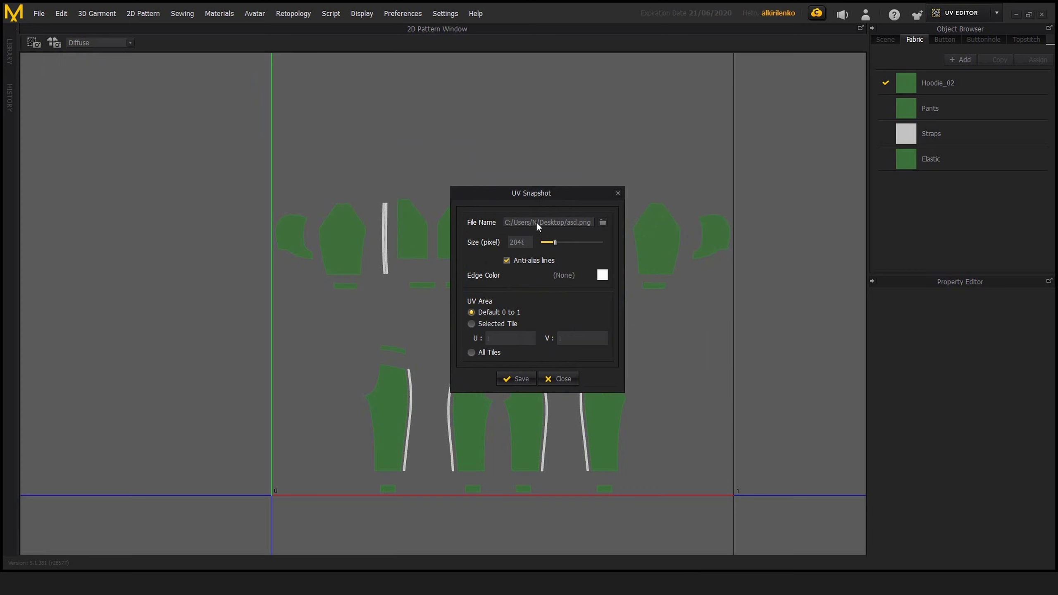
left_click_drag(546, 192, 592, 184)
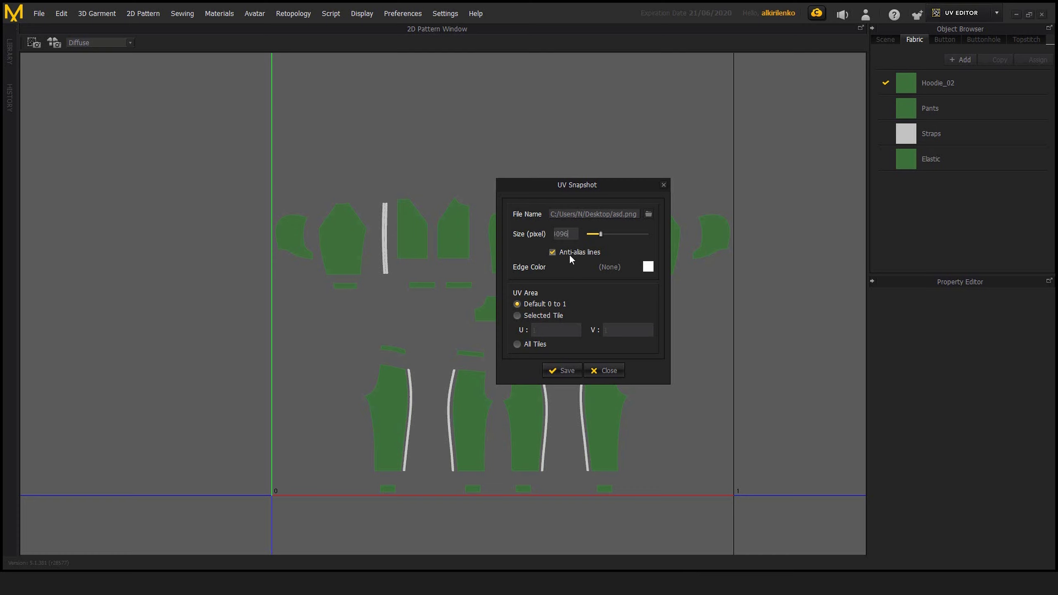
key("Return")
Set the snapshot's edge color to light blue and move the snapshot dialog clear of the UV shells
left_click(647, 266)
left_click(610, 212)
left_click(548, 383)
left_click_drag(582, 184, 167, 157)
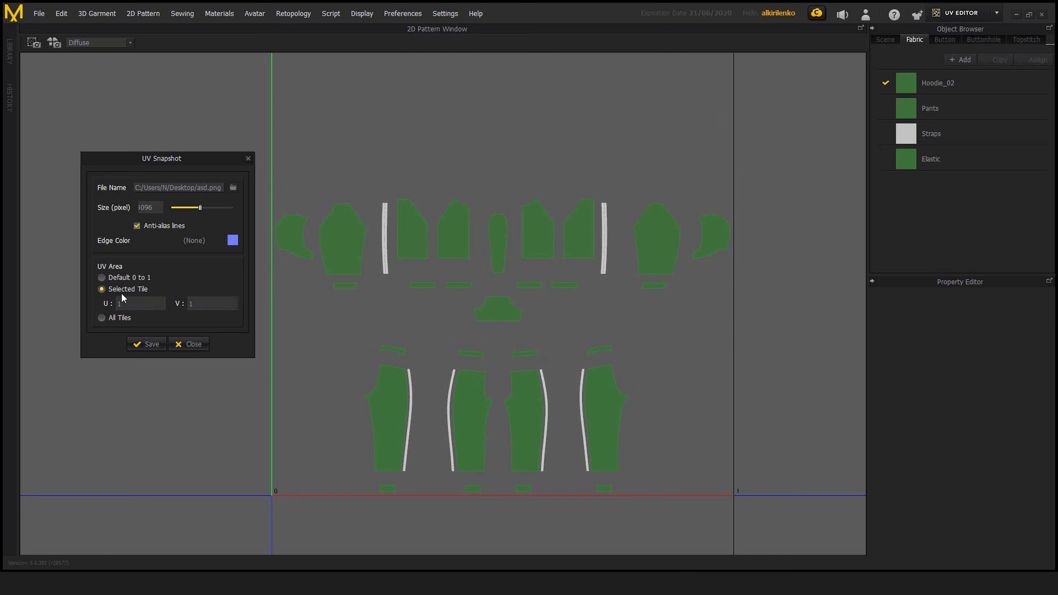
Set the snapshot's UV area to Default 0 to 1 and save the image as asd.png
left_click(137, 303)
key("BackSpace")
left_click(149, 345)
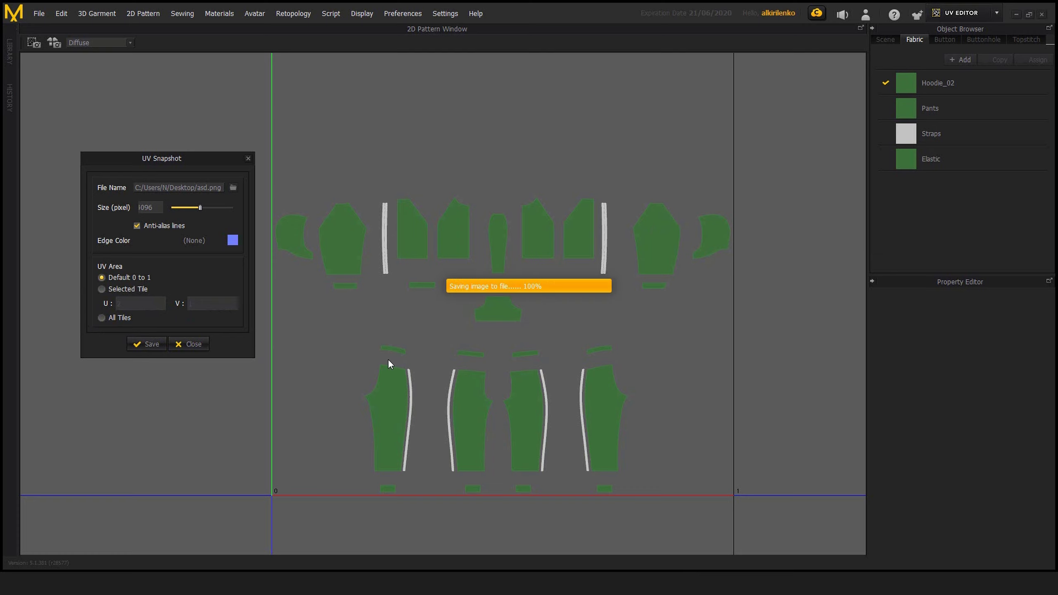